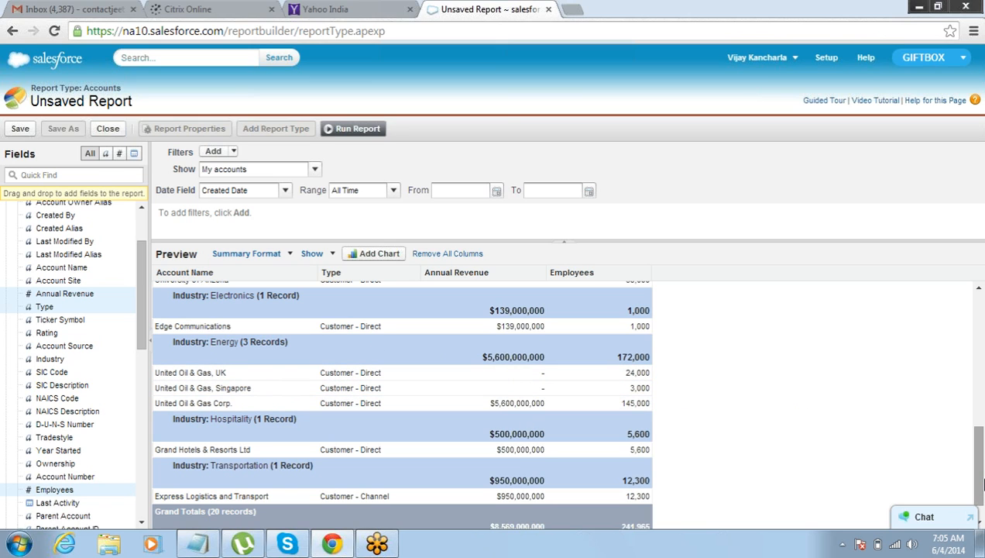
Hide the record details and the grouping drop zones in the accounts report preview.
drag(979, 457, 979, 325)
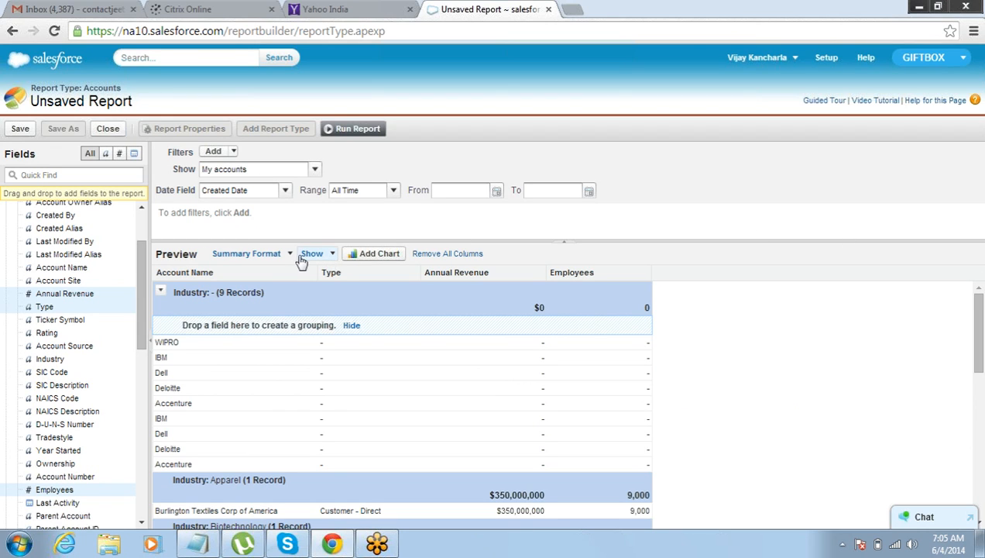
click(333, 258)
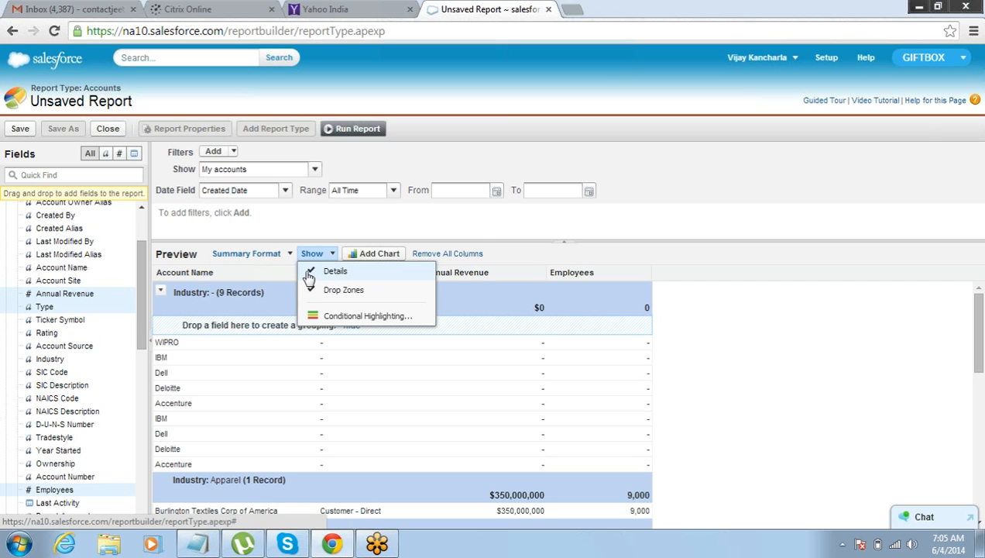
click(309, 275)
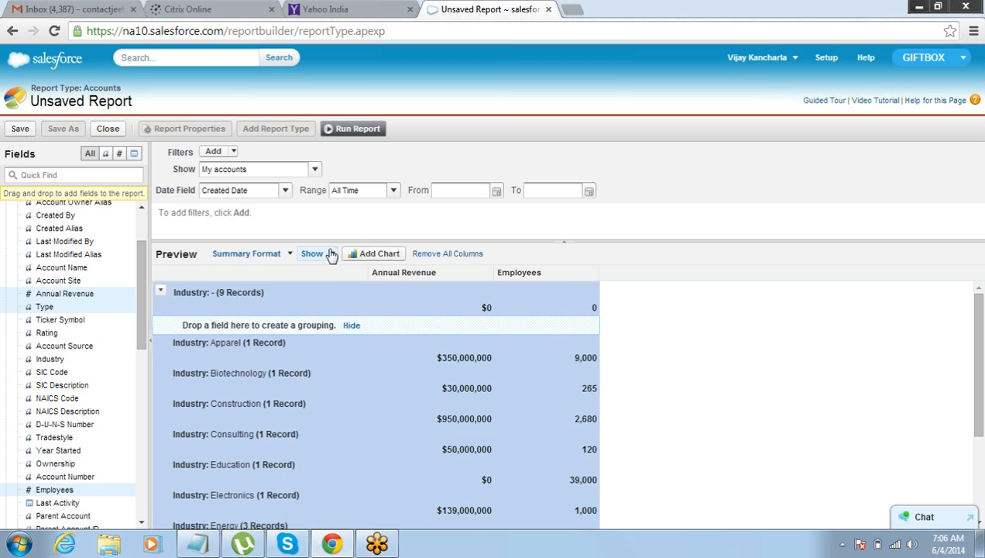
click(333, 256)
click(329, 291)
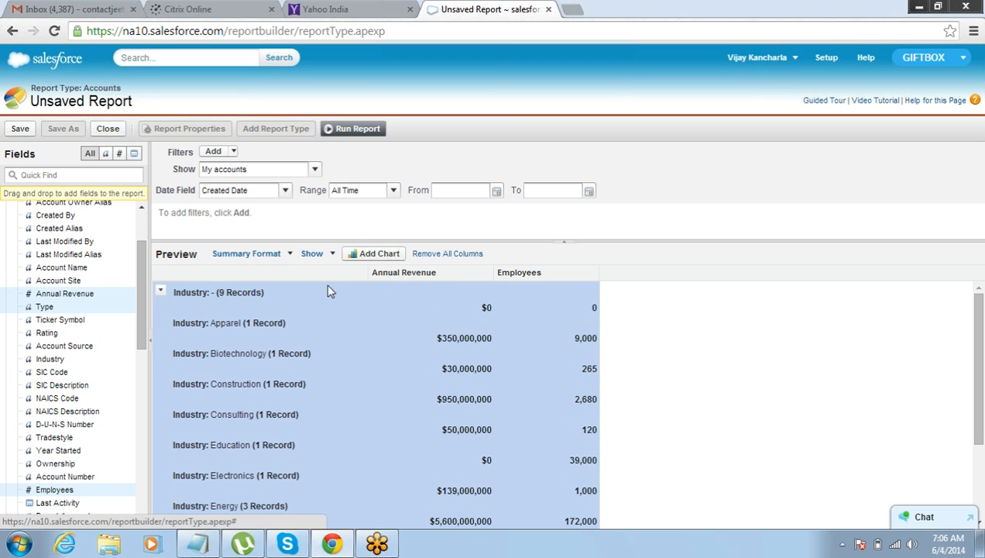
drag(980, 355, 983, 307)
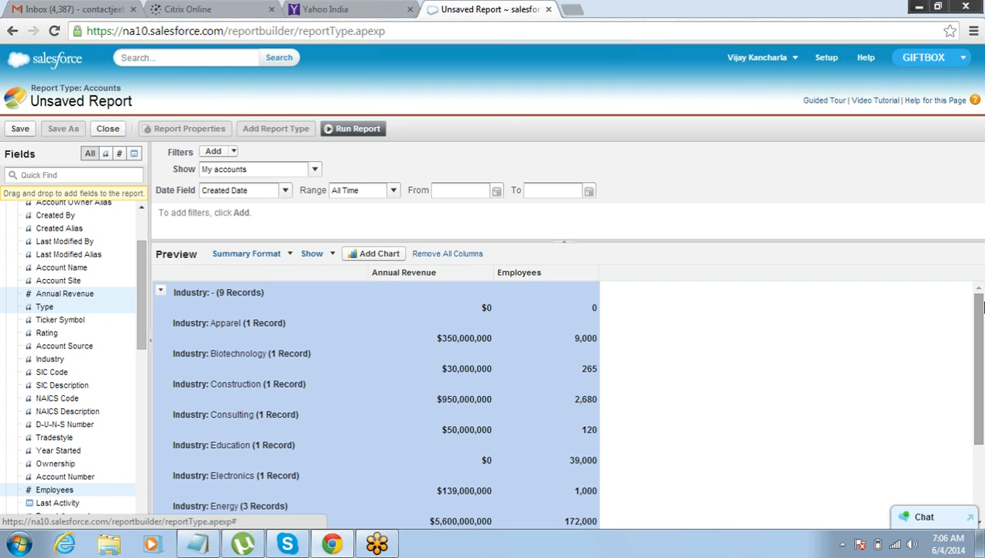
drag(980, 324, 981, 296)
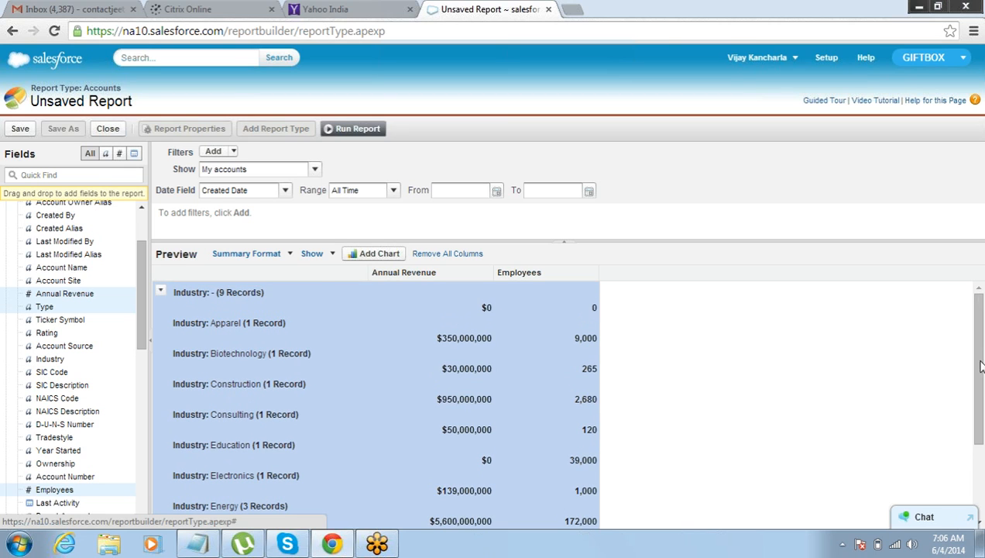
drag(980, 375, 975, 509)
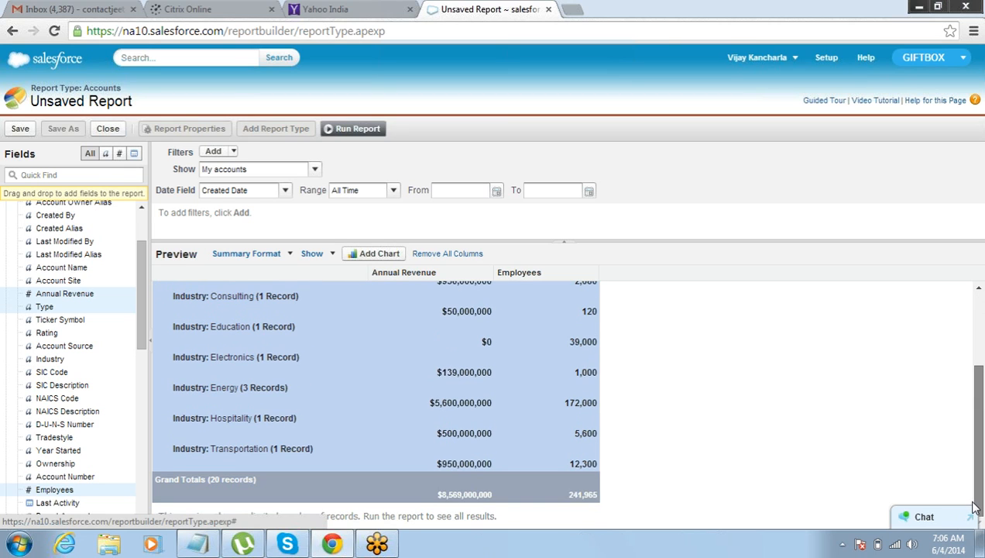
drag(971, 430, 977, 385)
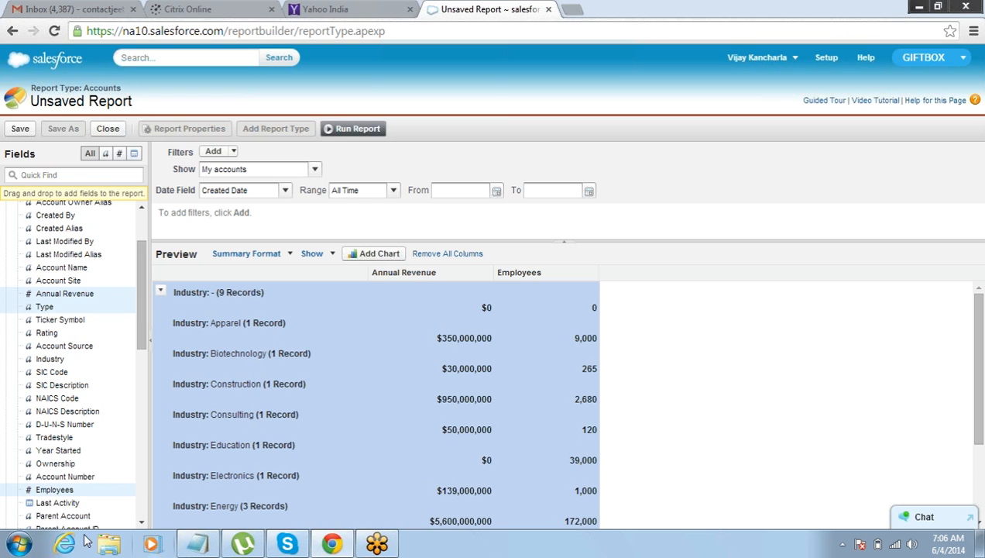
Switch to Excel and list Energy, Apparel and Hospitality in cells B3 to B5 of a blank workbook.
click(10, 550)
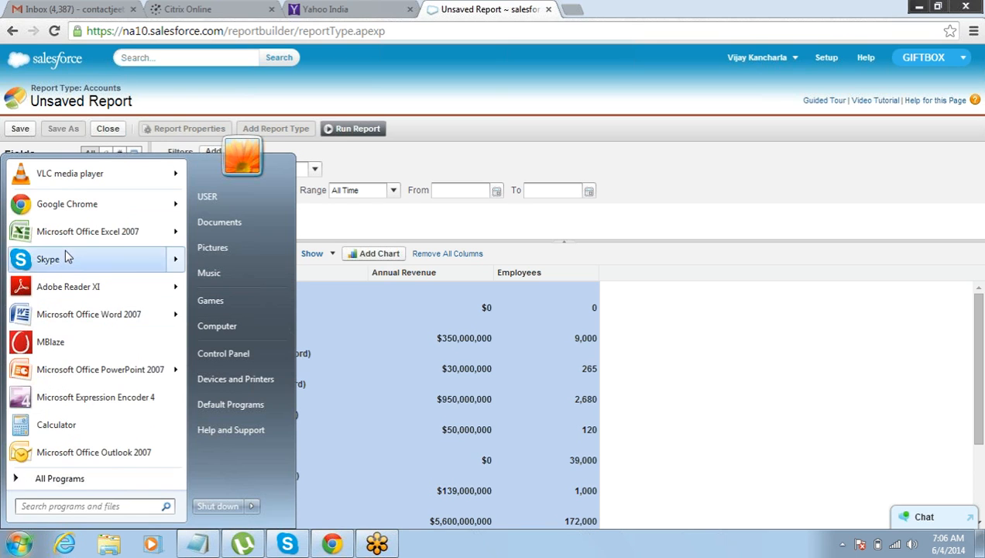
click(83, 226)
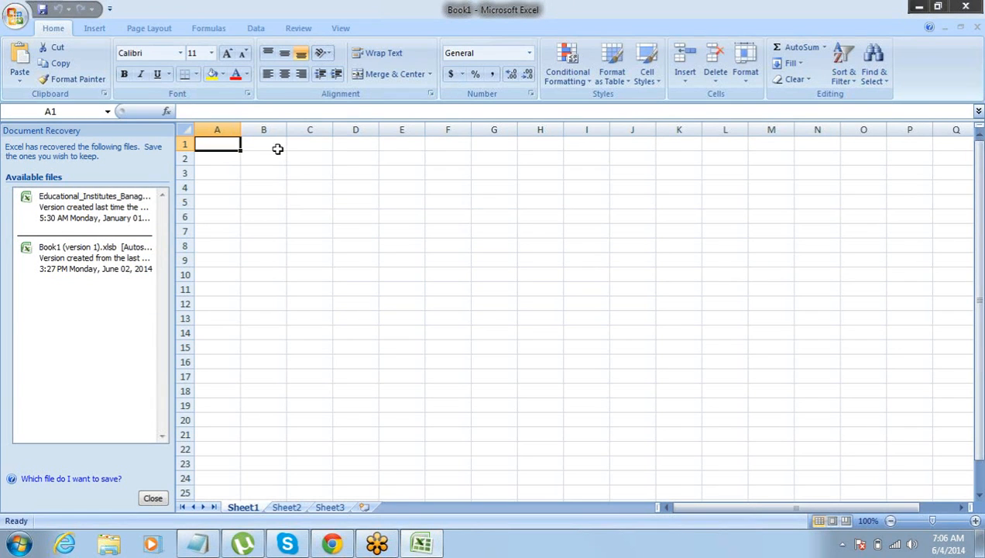
click(275, 159)
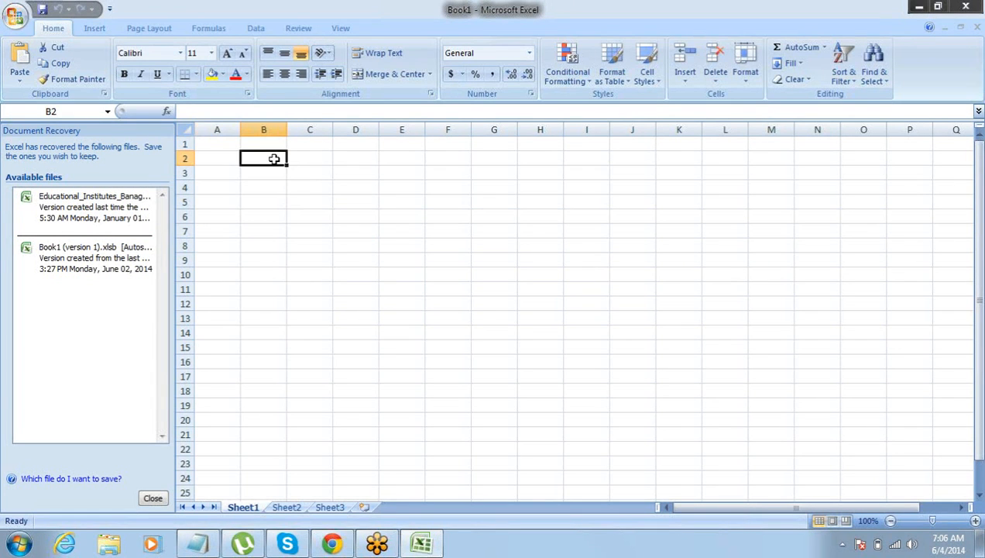
key(Return)
text(Energy)
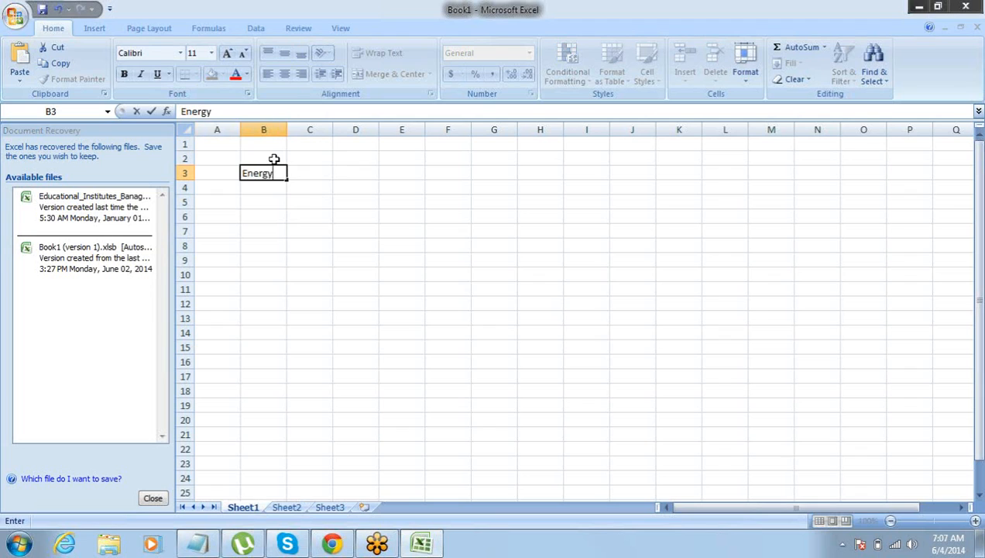
key(ctrl+Return)
key(Return)
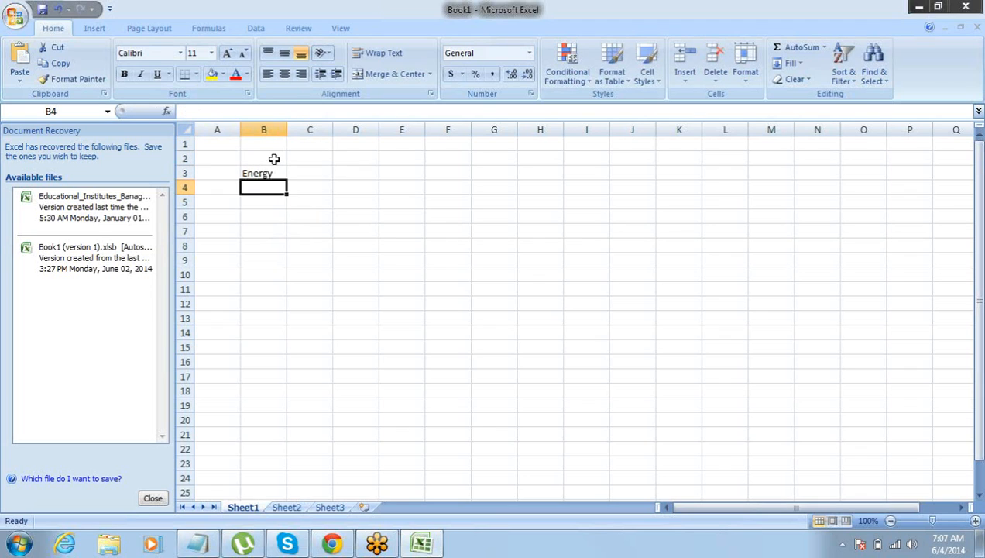
text(A)
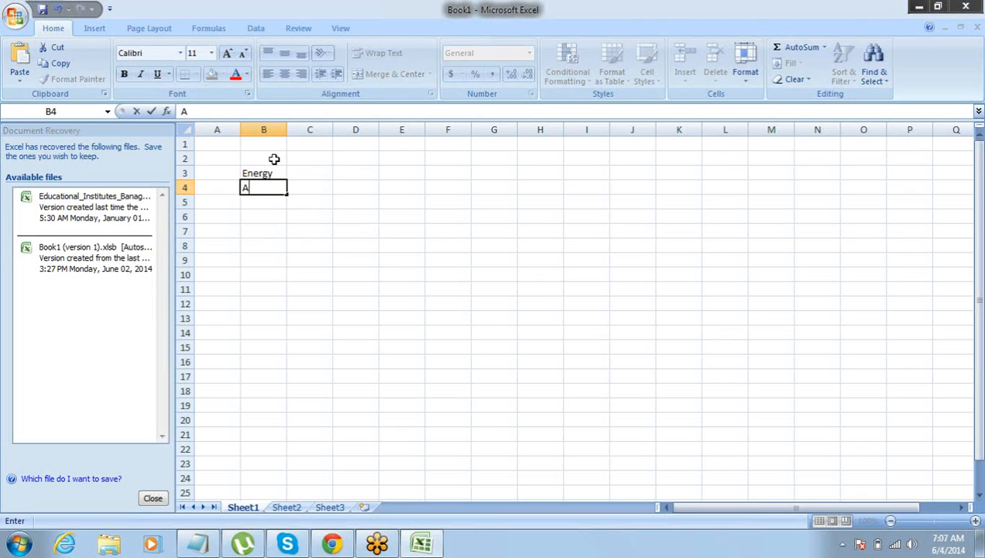
text(pparel)
key(Return)
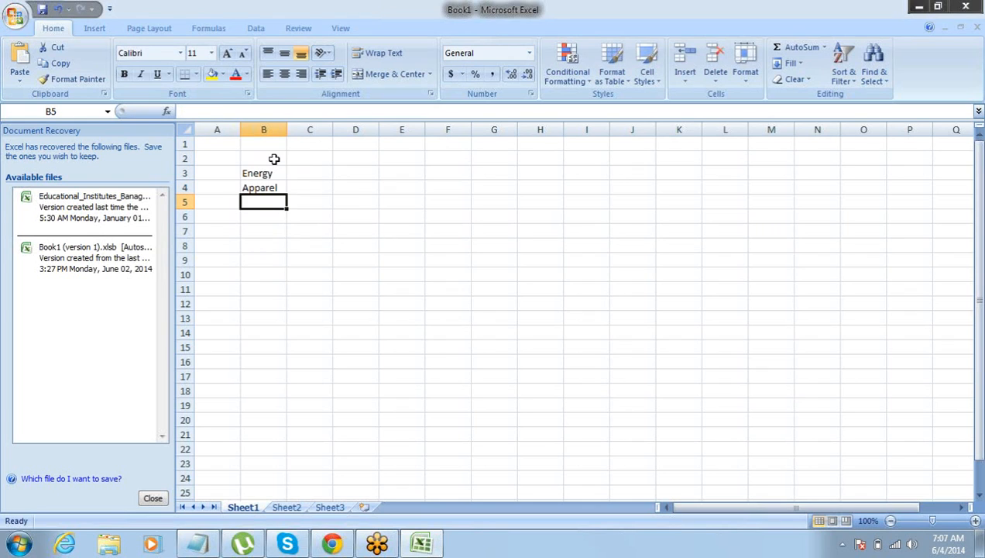
text(Ho)
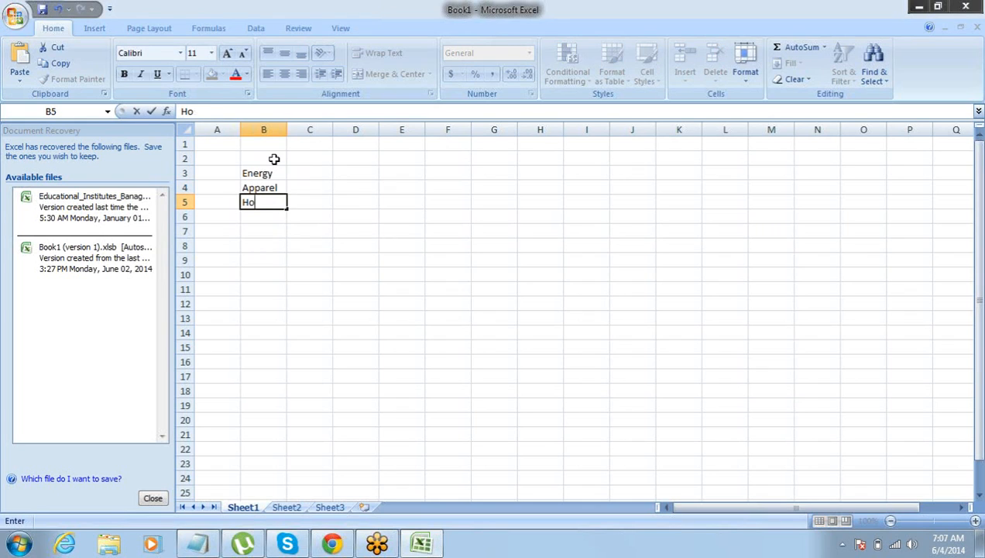
text(spitality)
key(Tab)
key(Left)
key(Up)
key(Up)
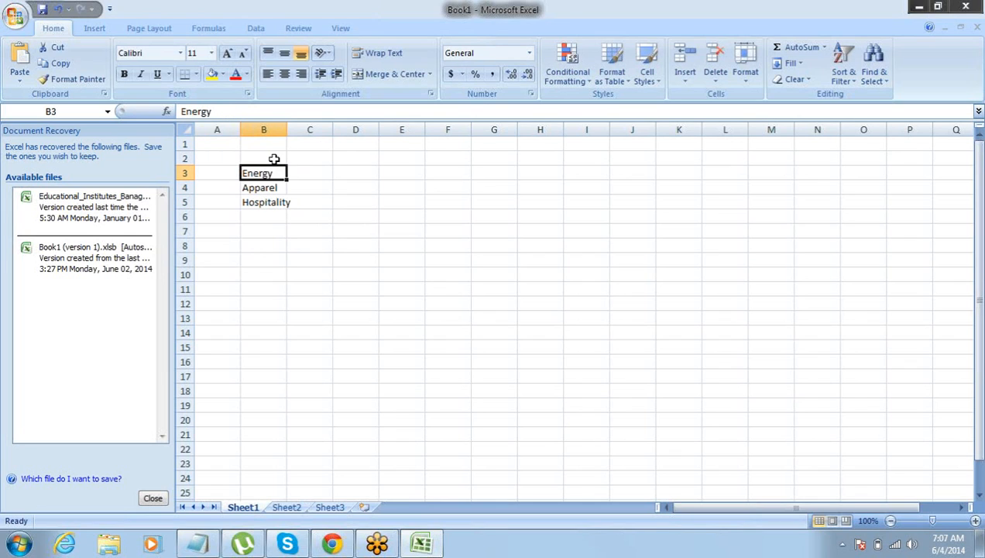
key(Right)
key(Left)
key(shift+Down)
key(shift+Down)
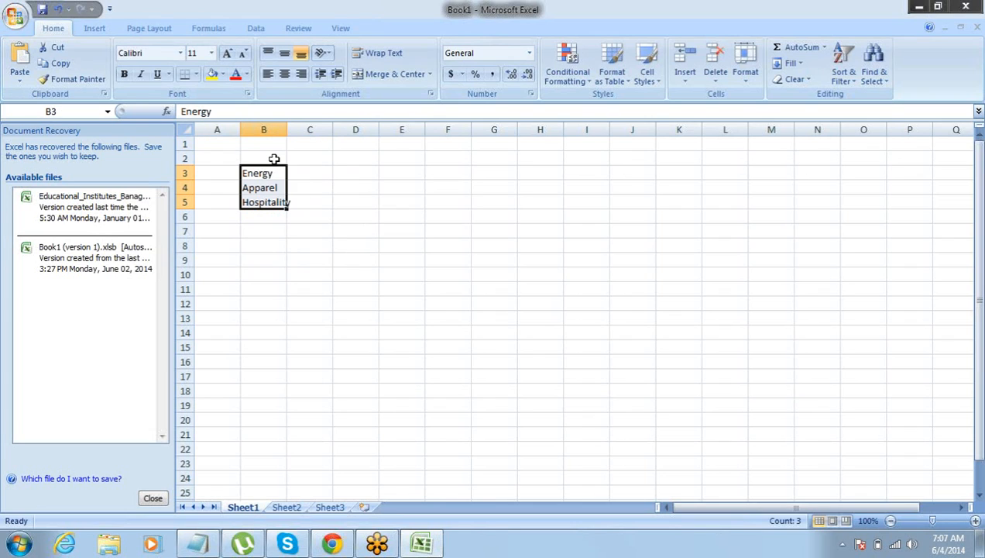
click(274, 158)
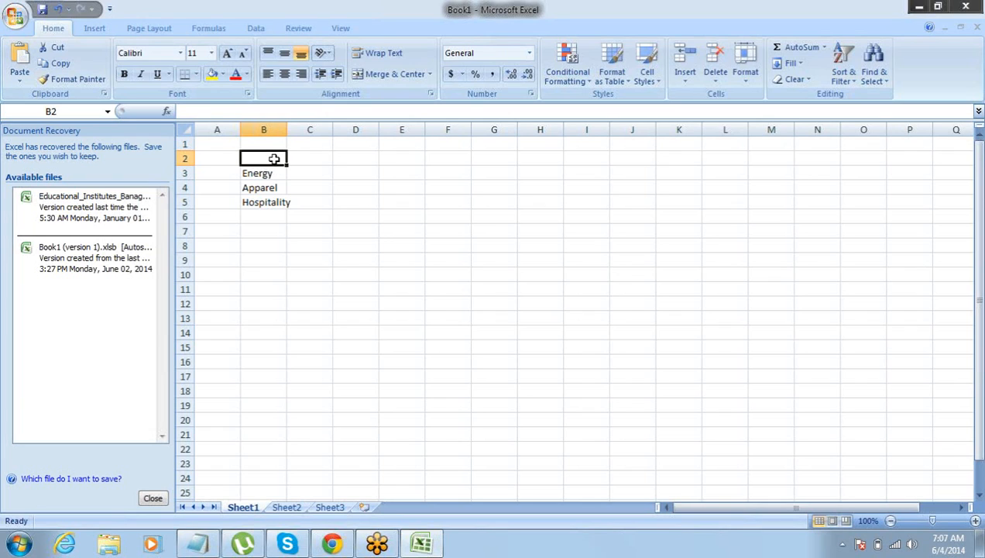
key(Down)
key(Up)
key(Right)
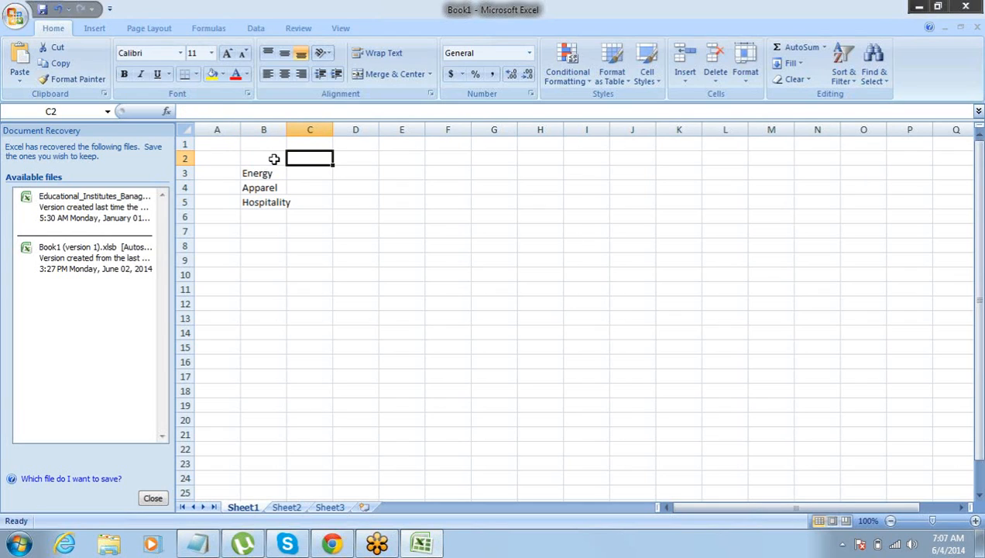
key(Left)
key(Down)
key(Up)
key(Down)
key(Up)
key(Down)
key(Down)
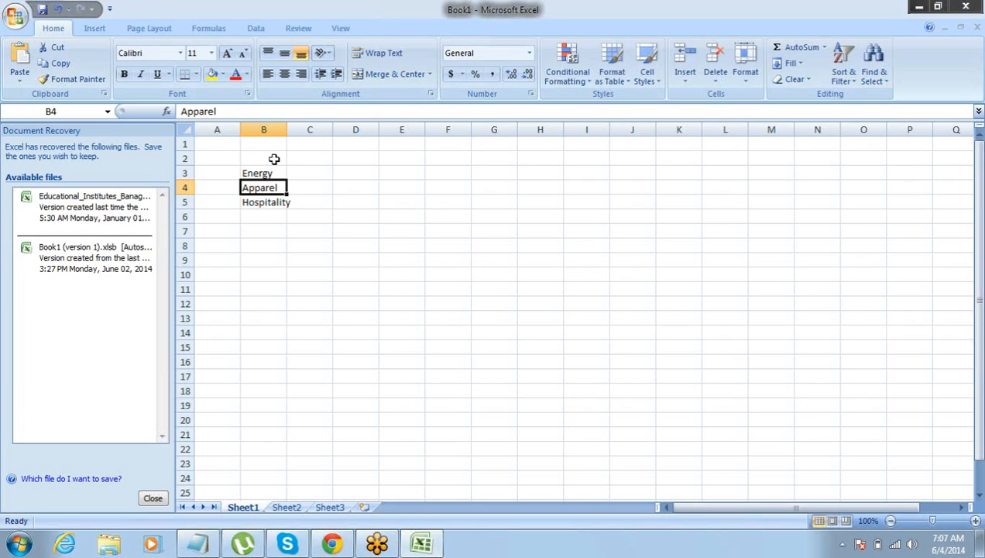
key(Up)
key(Left)
key(Right)
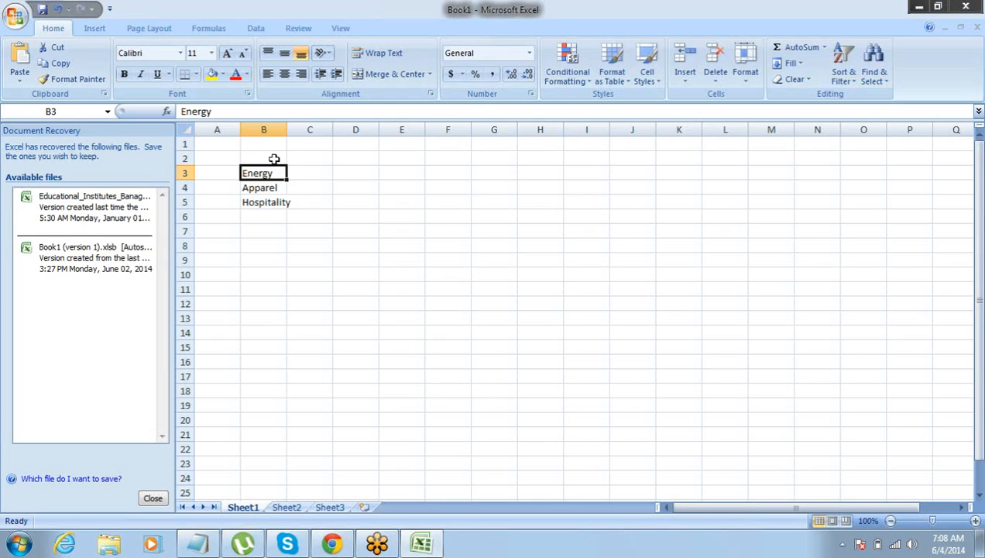
key(Right)
key(Right)
key(Right)
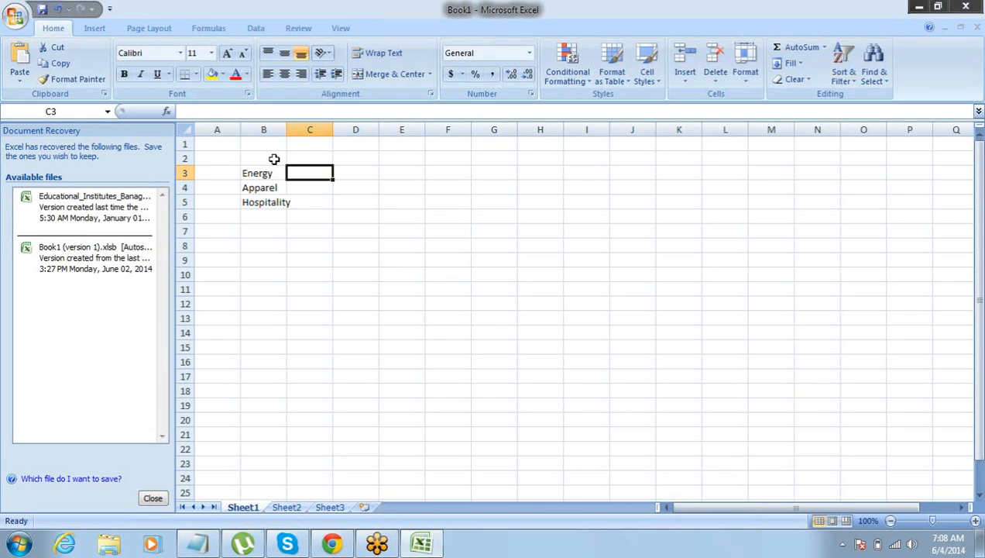
key(Left)
key(Left)
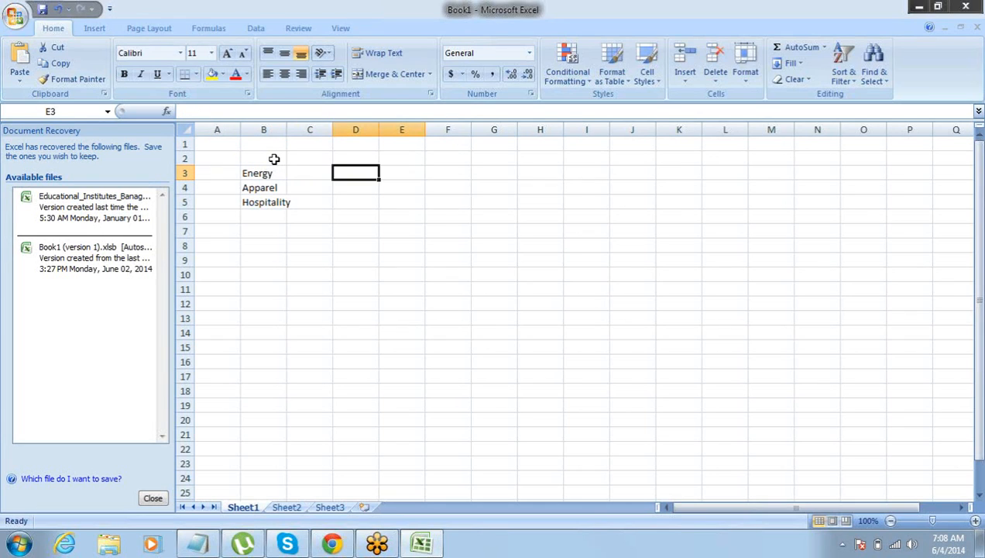
key(Up)
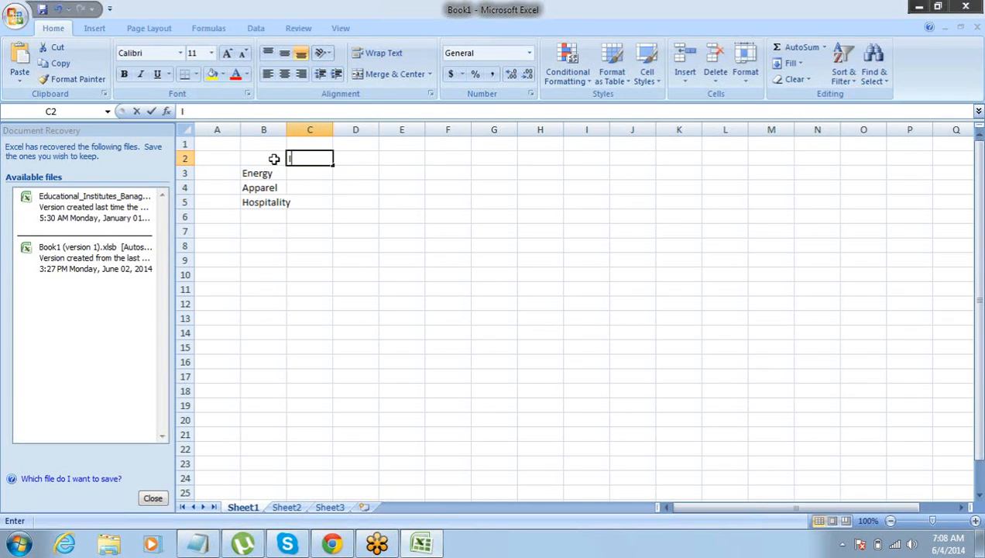
text(India)
key(Right)
key(Left)
key(Down)
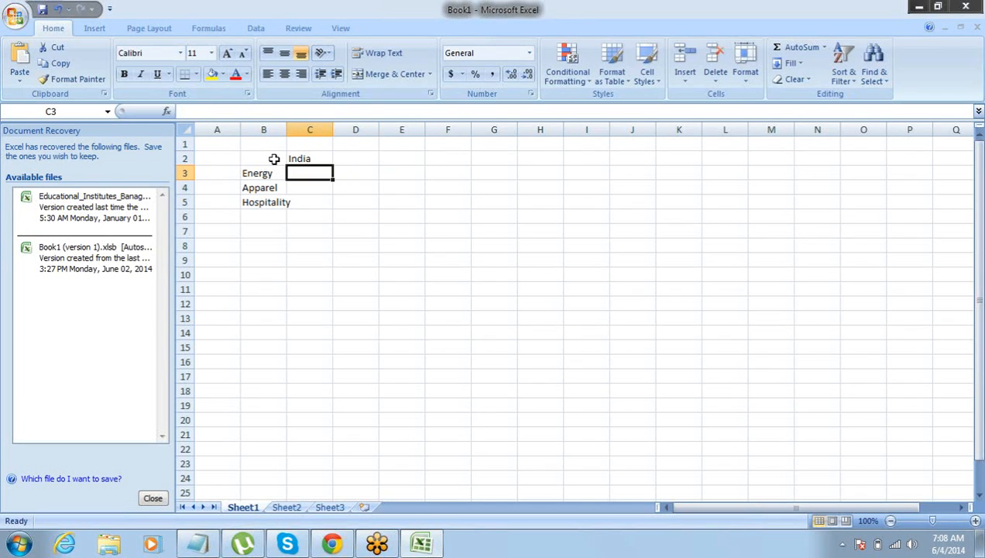
key(Up)
key(Delete)
Enter the column heading Total in cell C2.
key(Down)
key(Up)
text(Total)
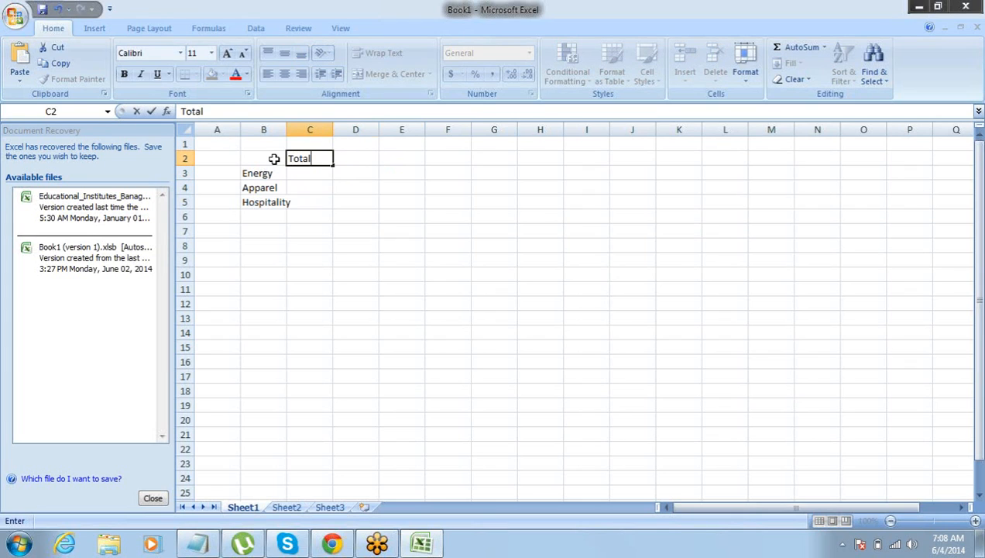
key(Return)
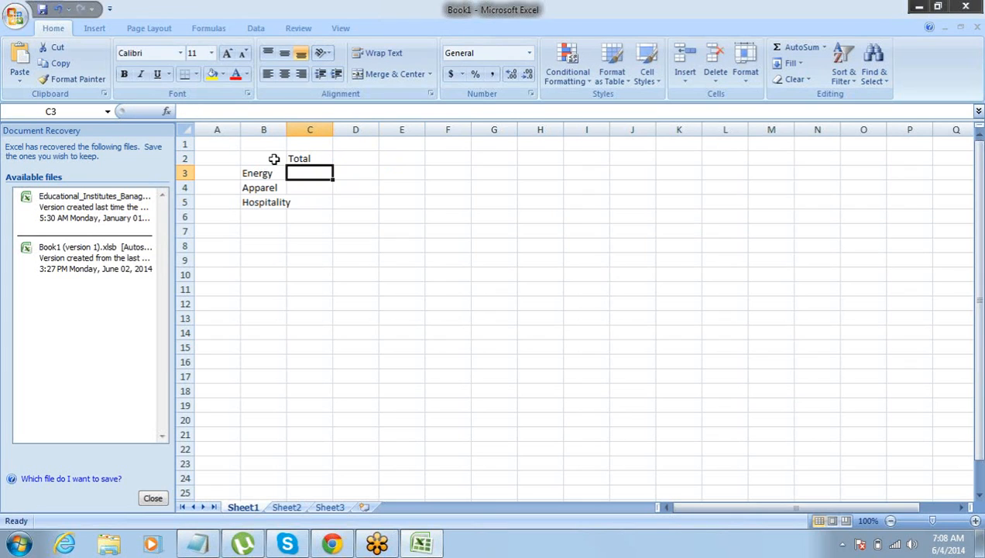
Enter the totals 30000 for Energy, 60000 for Apparel and 90000 for Hospitality in cells C3 to C5.
text(30)
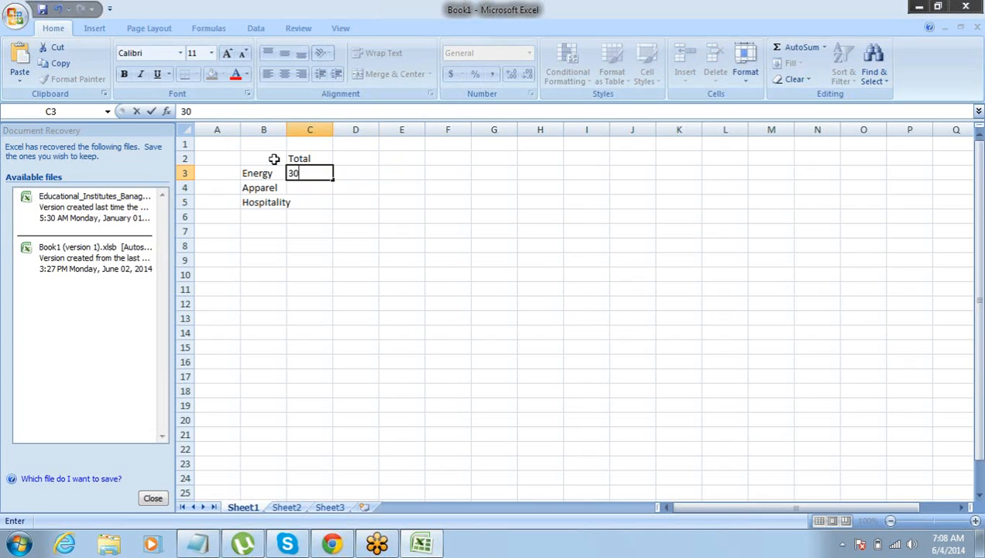
text(000)
key(Tab)
key(Return)
text(60000)
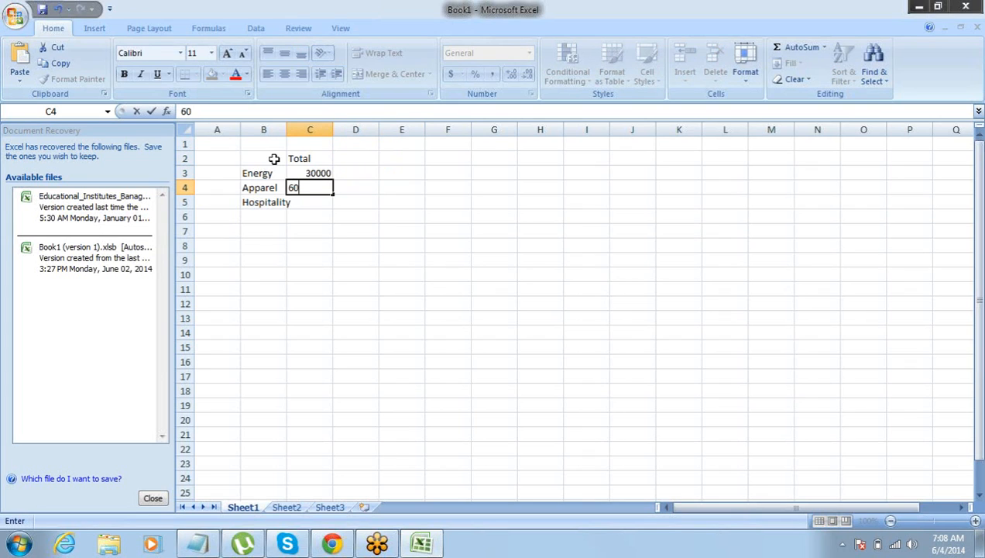
key(Tab)
key(Return)
text(90000)
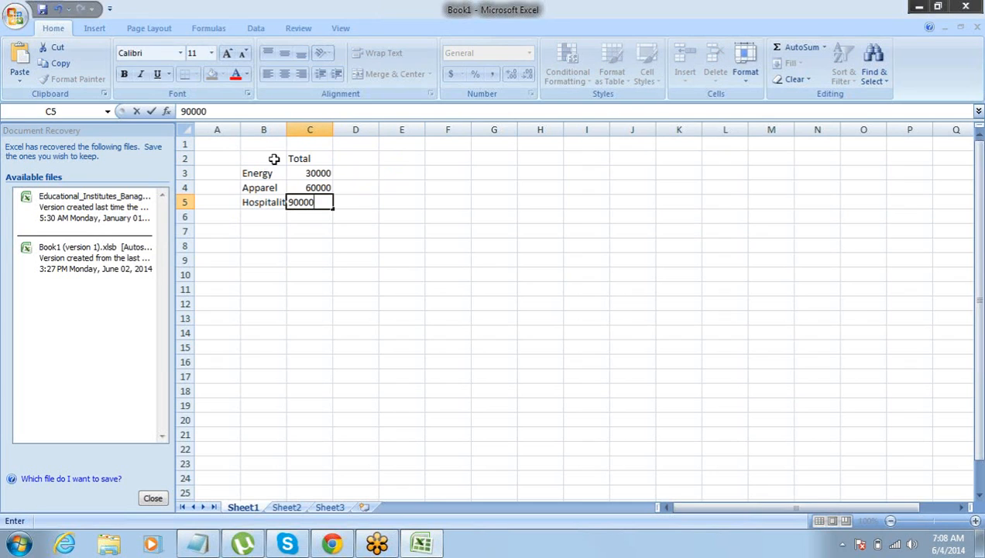
key(ctrl+Return)
Move the Total heading from cell C2 to cell F2.
key(Up)
key(Up)
key(Up)
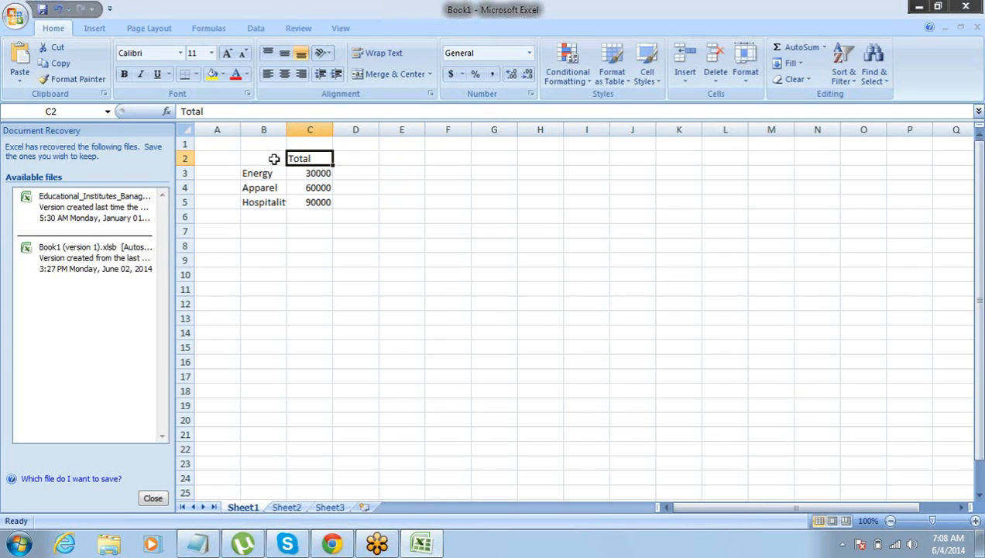
key(ctrl+x)
key(Right)
key(Right)
key(Right)
key(Return)
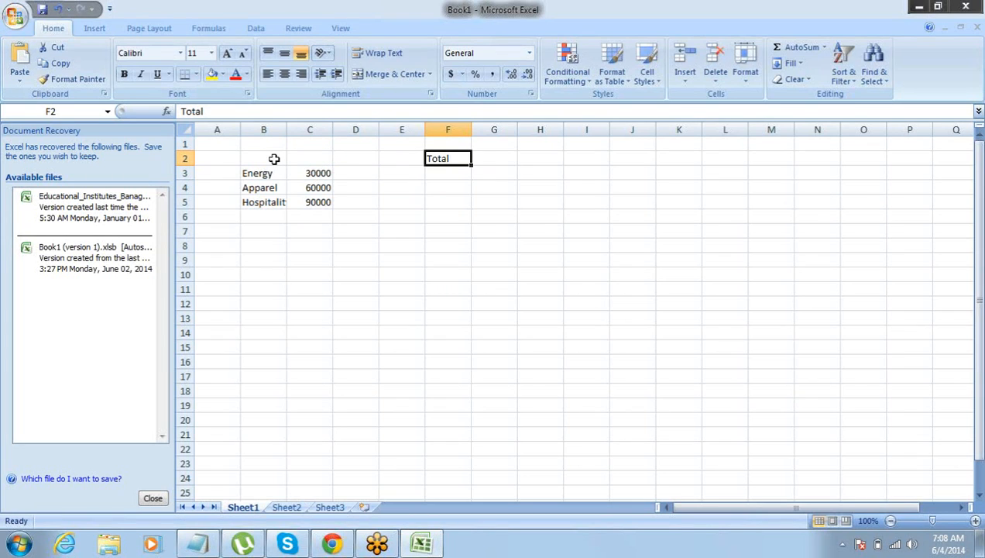
Move the three total values from C3:C5 to F3:F5 under the Total heading.
key(Left)
key(Left)
key(Left)
key(Down)
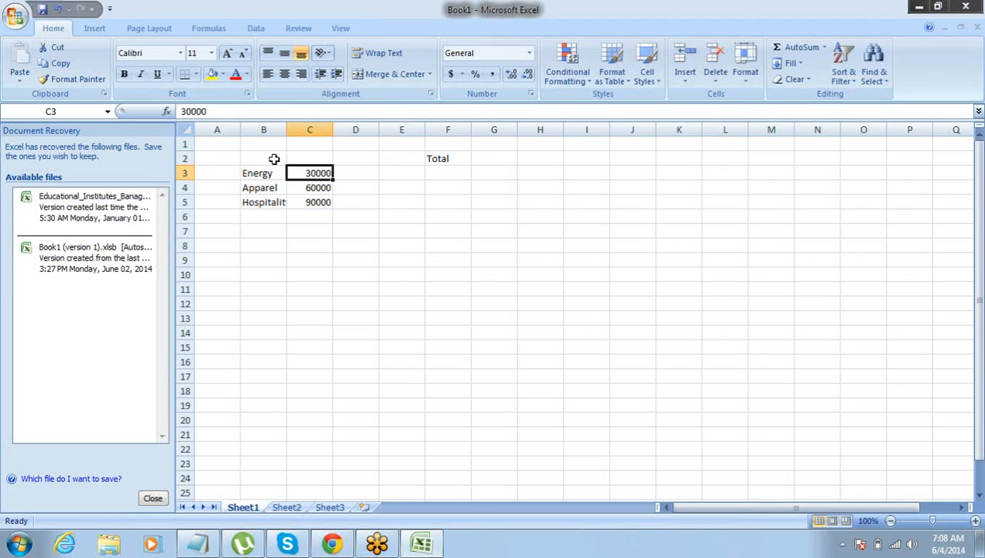
key(shift+Down)
key(shift+Down)
key(ctrl+x)
key(Right)
key(Right)
key(Right)
key(Return)
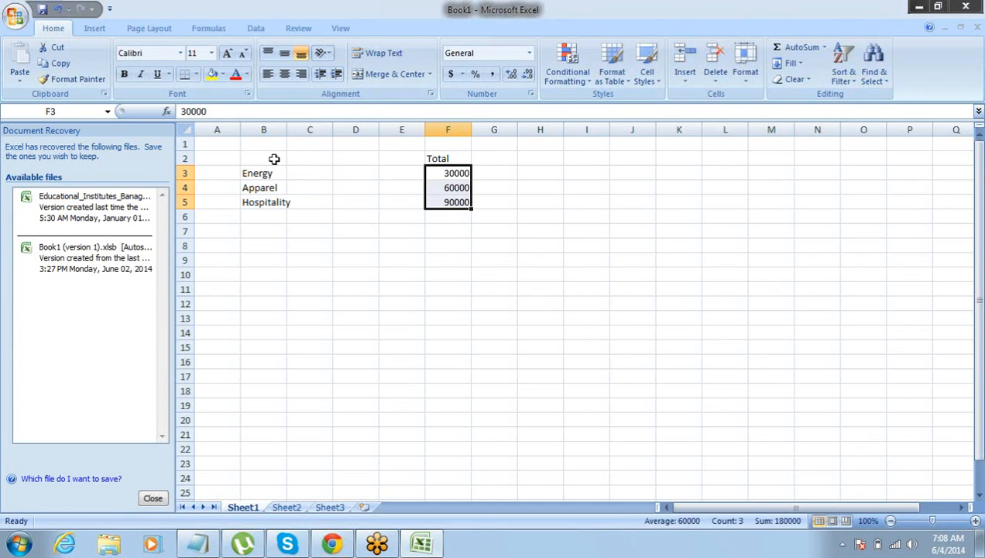
Enter the country column headings India, US and Canada in cells C2 to E2.
key(Up)
key(Left)
key(Left)
key(Left)
text(India)
key(Right)
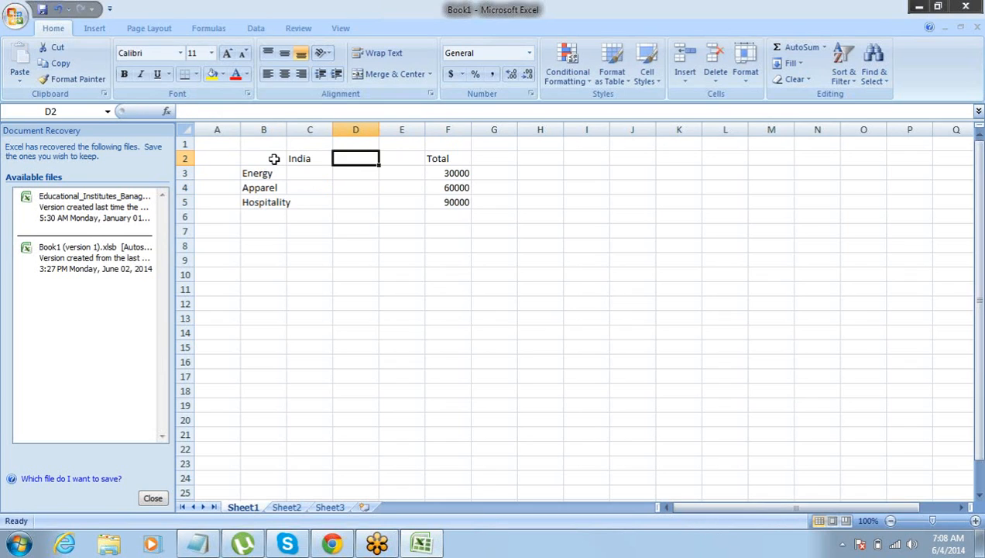
text(US)
key(Right)
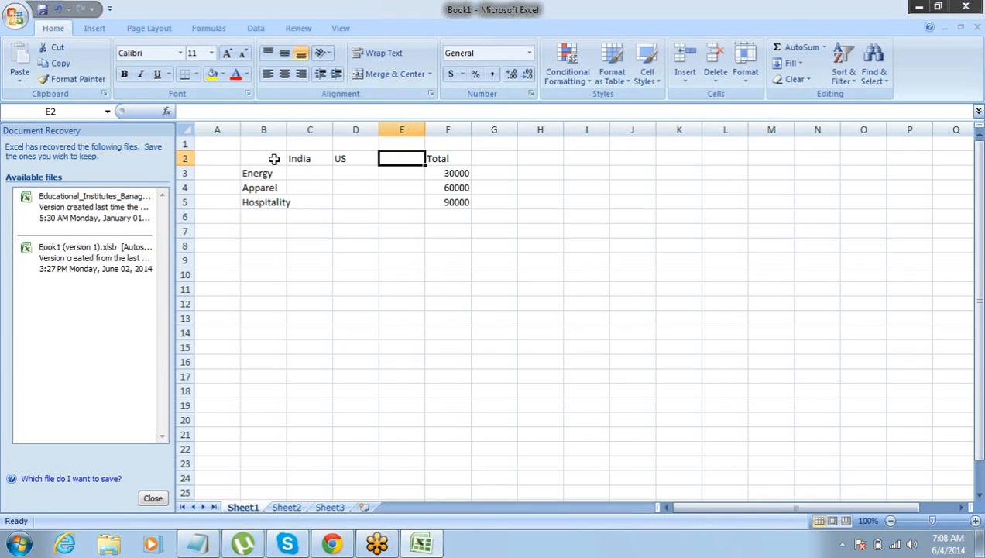
text(Canada)
Fill the Energy row with 10000 for India, US and Canada in cells C3 to E3.
key(Left)
key(Down)
key(Left)
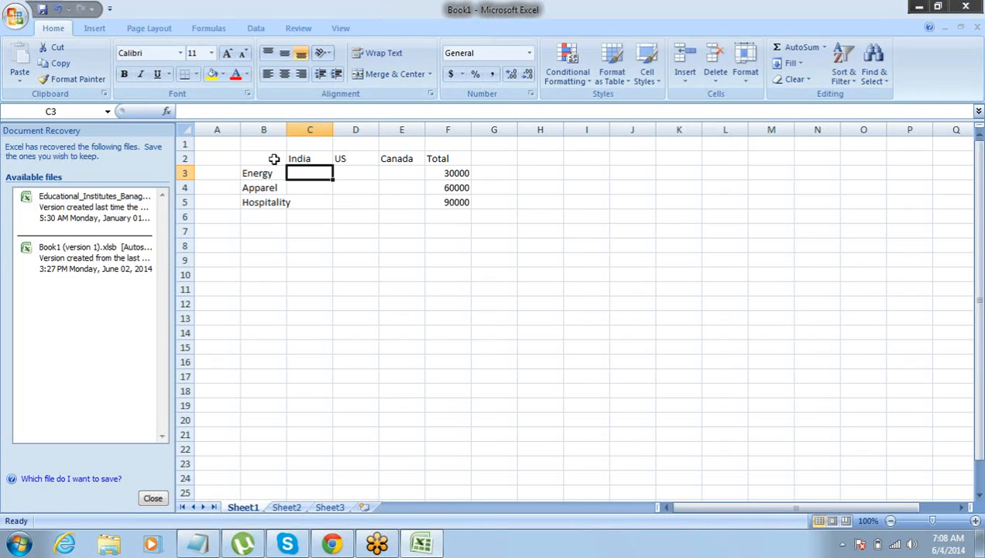
text(10000)
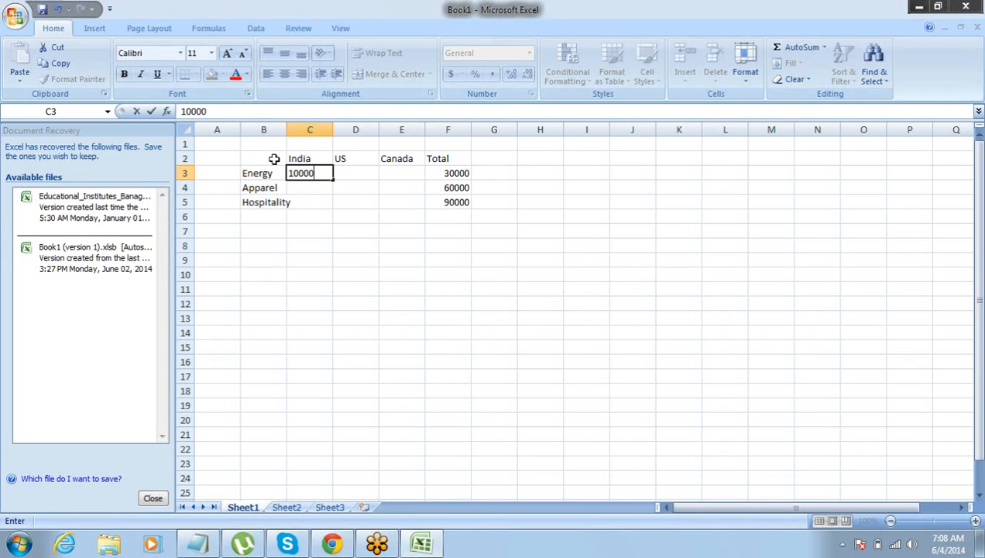
key(ctrl+Return)
key(ctrl+c)
key(Right)
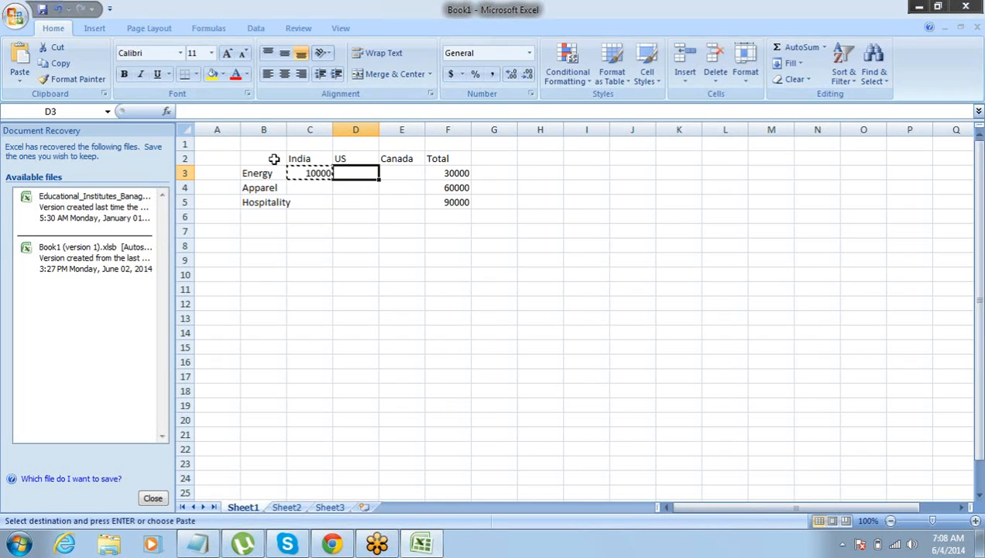
key(shift+Right)
key(Return)
Fill the Apparel row with 20000 for each of the three countries in cells C4 to E4.
key(Down)
key(Left)
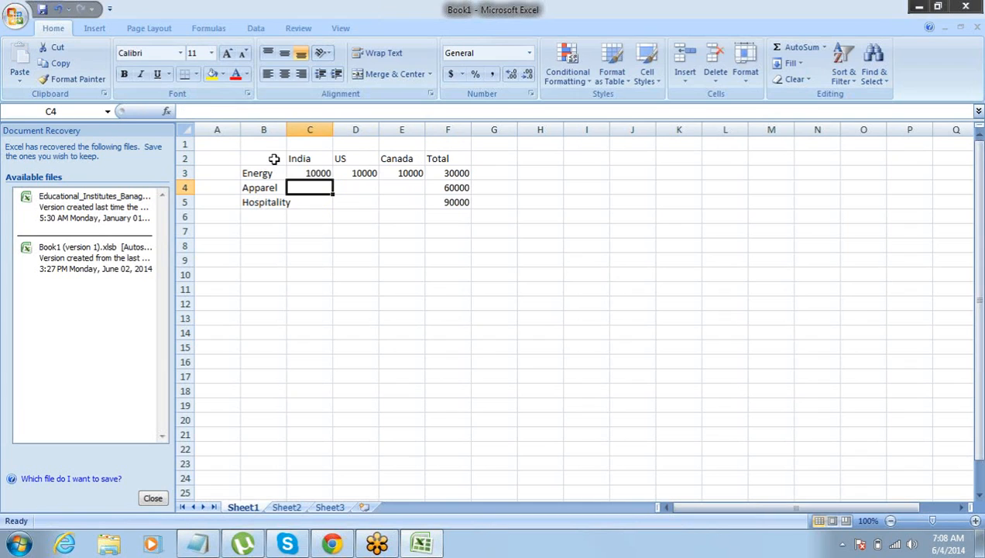
text(20000)
key(Tab)
key(Left)
key(ctrl+c)
key(Right)
key(Return)
key(ctrl+c)
key(Right)
key(Return)
Fill the Hospitality row with 30000 for each of the three countries in cells C5 to E5.
key(Down)
key(Left)
key(Left)
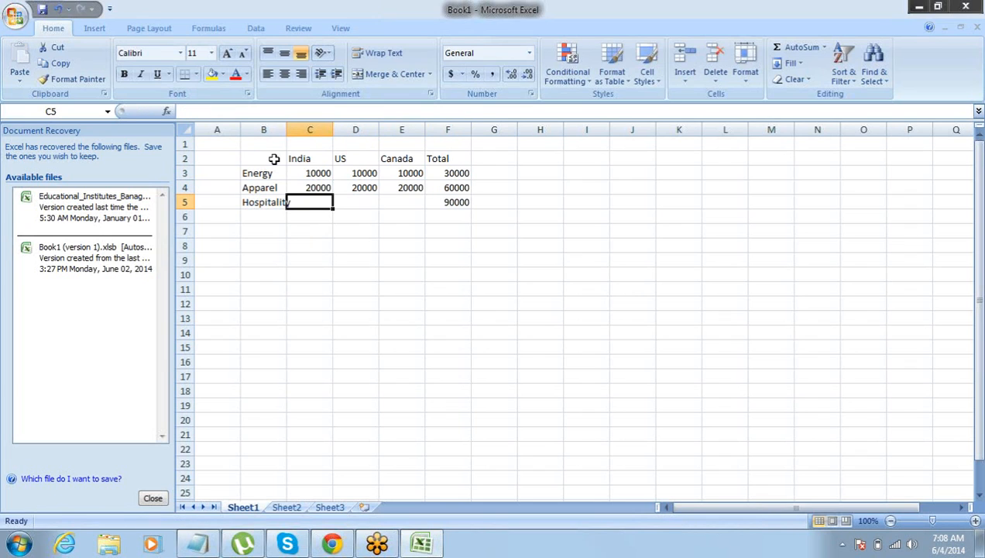
text(30000)
key(Tab)
key(Left)
key(ctrl+c)
key(Right)
key(shift+Right)
key(Return)
Make the India, US and Canada headings in C2:E2 bold.
key(Left)
key(Up)
key(Up)
key(Up)
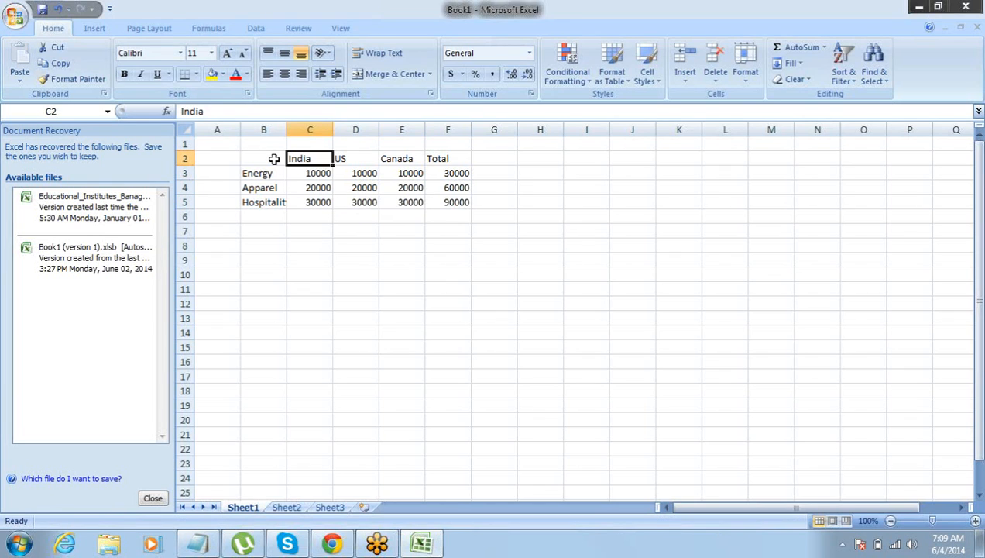
key(shift+Right)
key(shift+Right)
key(ctrl+b)
Make the industry names Energy, Apparel and Hospitality in B3:B5 bold.
key(Down)
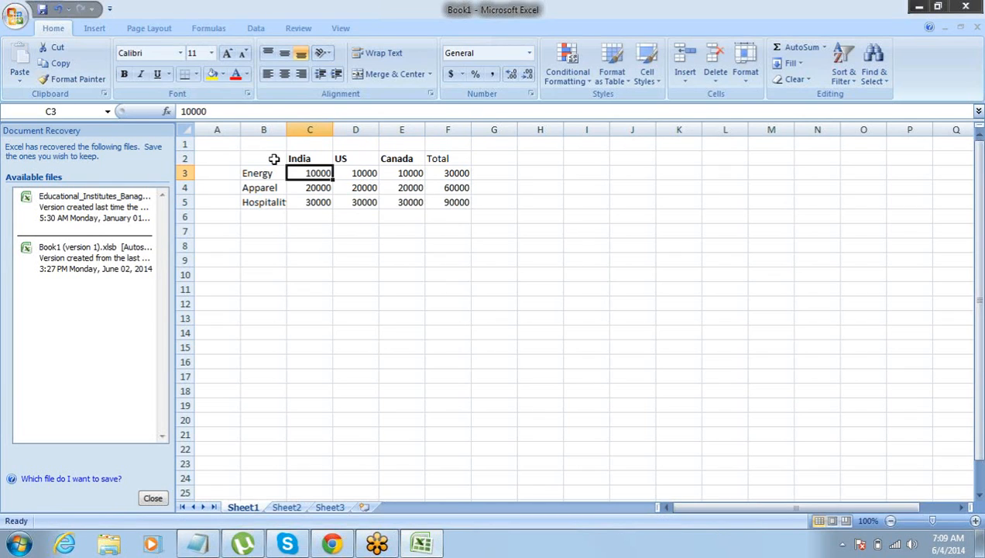
key(Left)
key(Left)
key(Right)
key(shift+Down)
key(shift+Down)
key(ctrl+b)
key(Down)
key(Up)
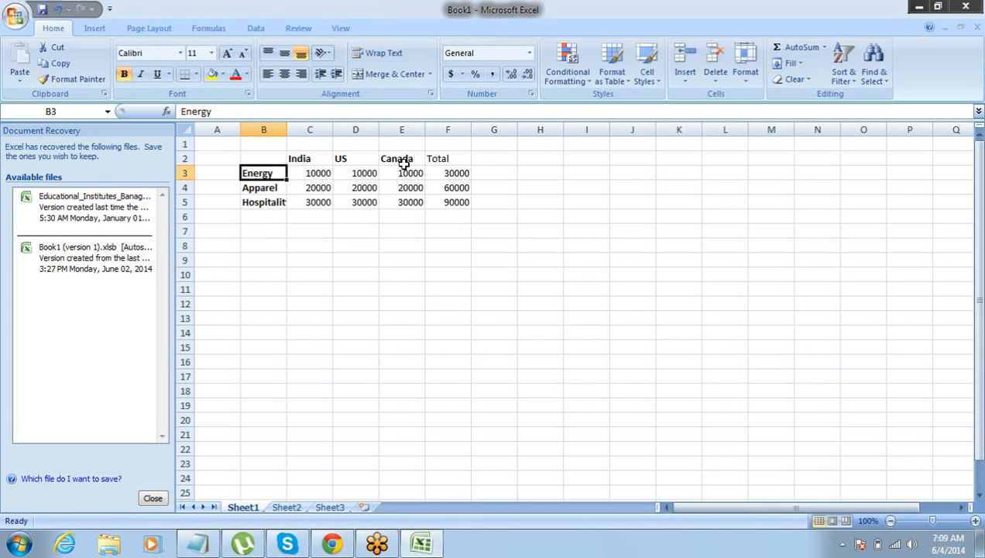
Enter the row label Total in cell B6 below Hospitality.
drag(299, 154, 400, 161)
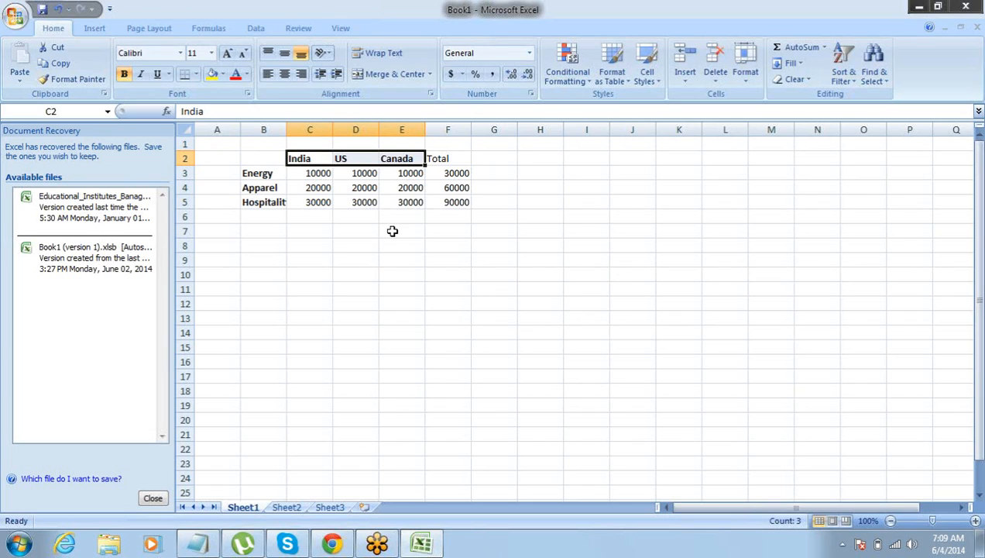
click(458, 158)
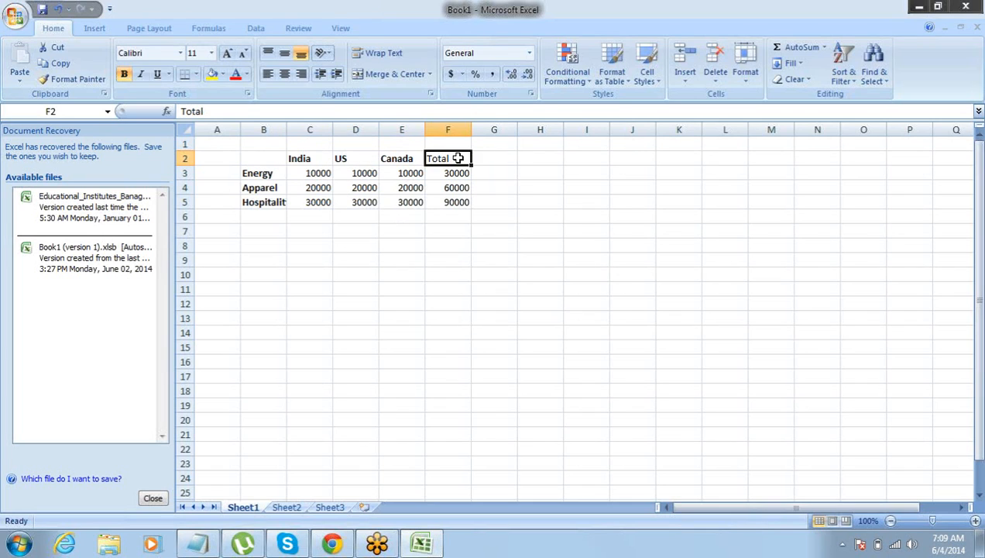
key(Down)
key(Down)
key(Down)
key(Down)
key(Left)
key(Left)
key(Left)
key(Left)
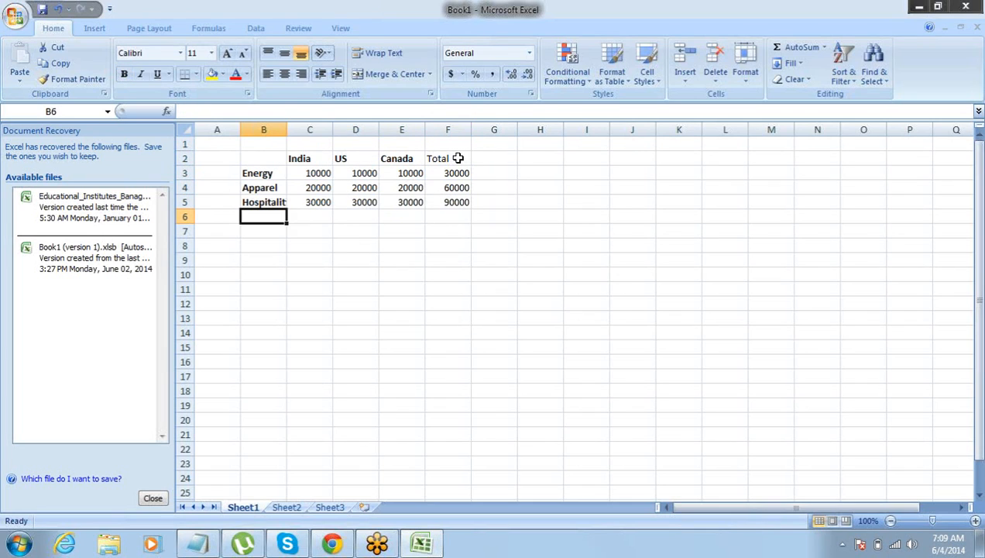
text(otal)
key(BackSpace)
key(BackSpace)
key(BackSpace)
key(BackSpace)
text(Total)
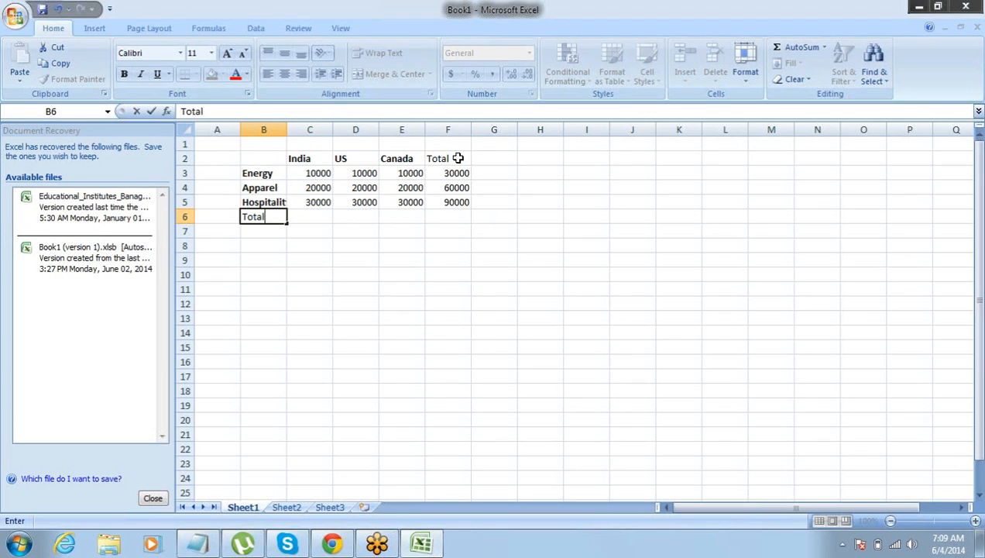
Enter the country total 60000 for India, US and Canada in cells C6 to E6.
key(Right)
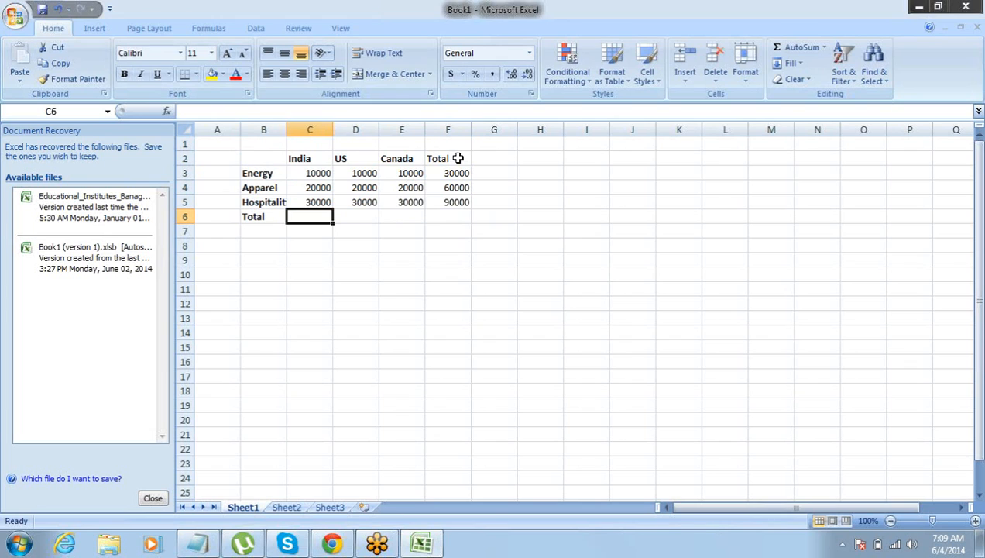
text(6)
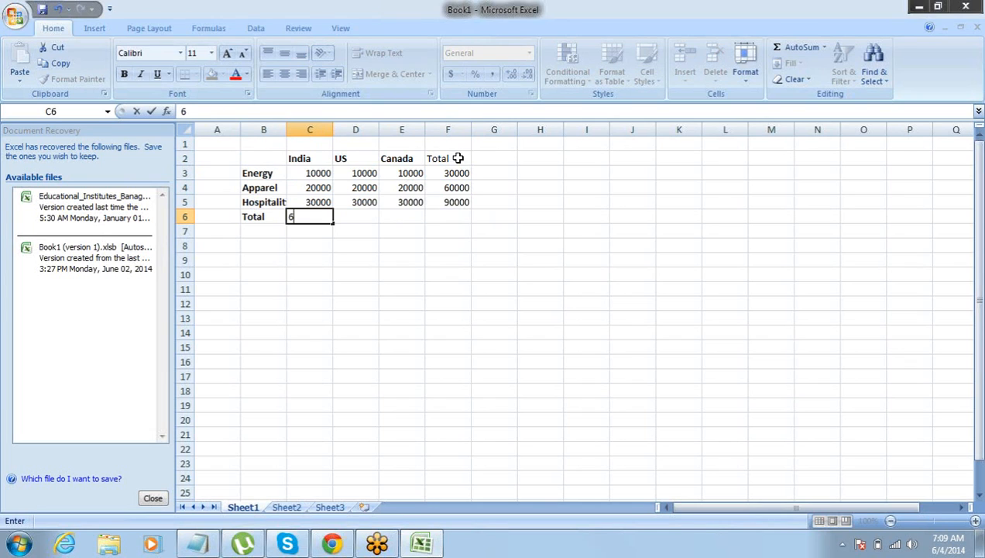
text(0000)
key(Right)
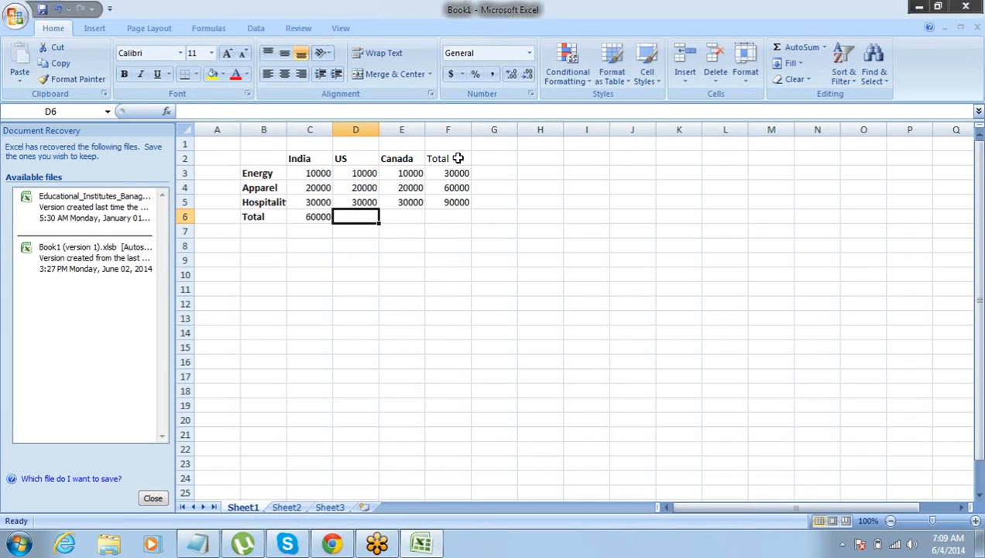
text(60000)
key(Right)
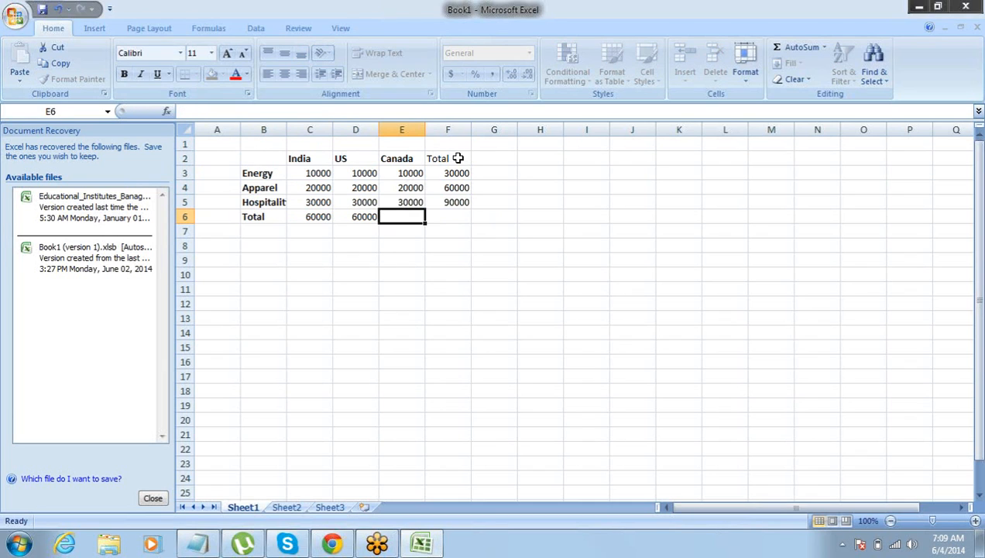
text(6000)
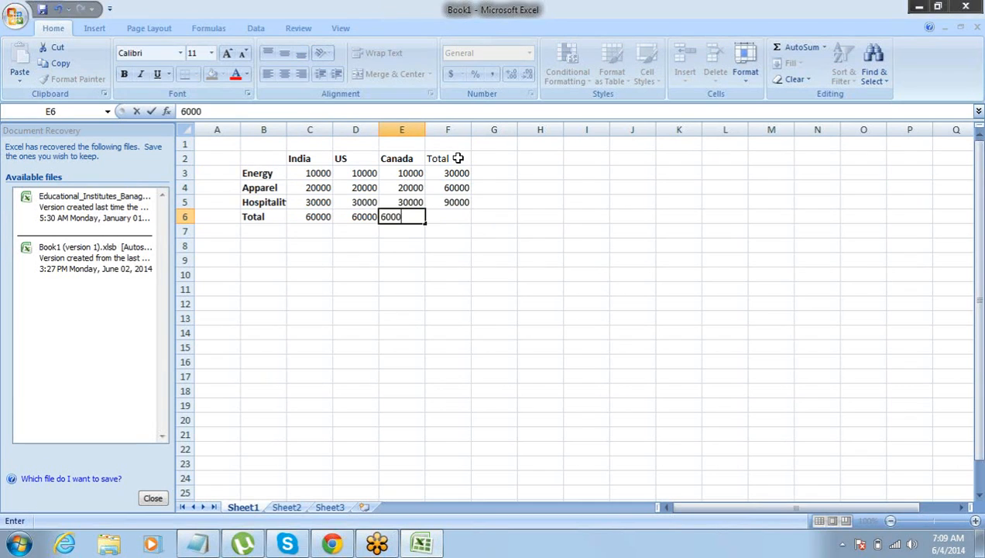
text(0)
key(Right)
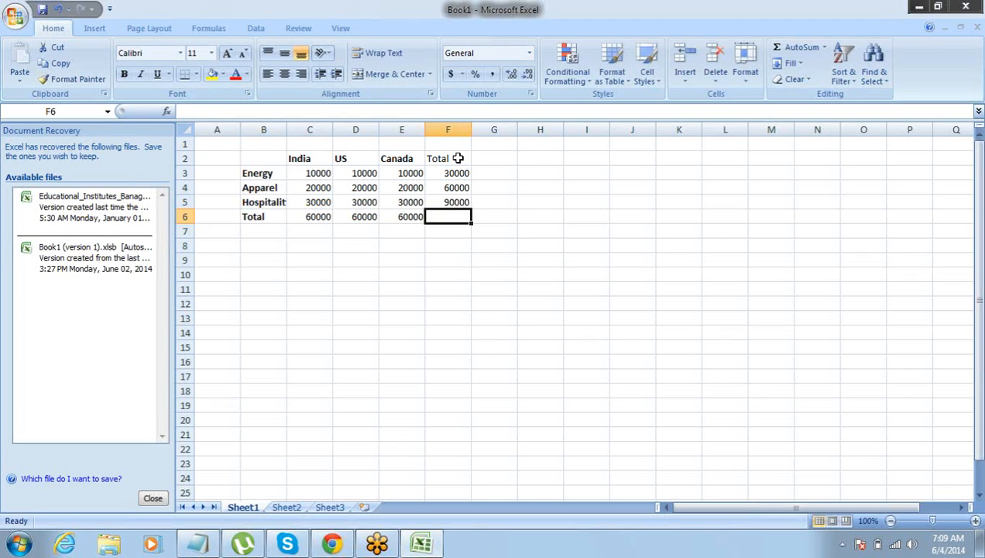
Examine how the industry rows and country columns intersect in the sample table, including the totals row.
key(Left)
key(Left)
key(Left)
key(Up)
key(Up)
key(Up)
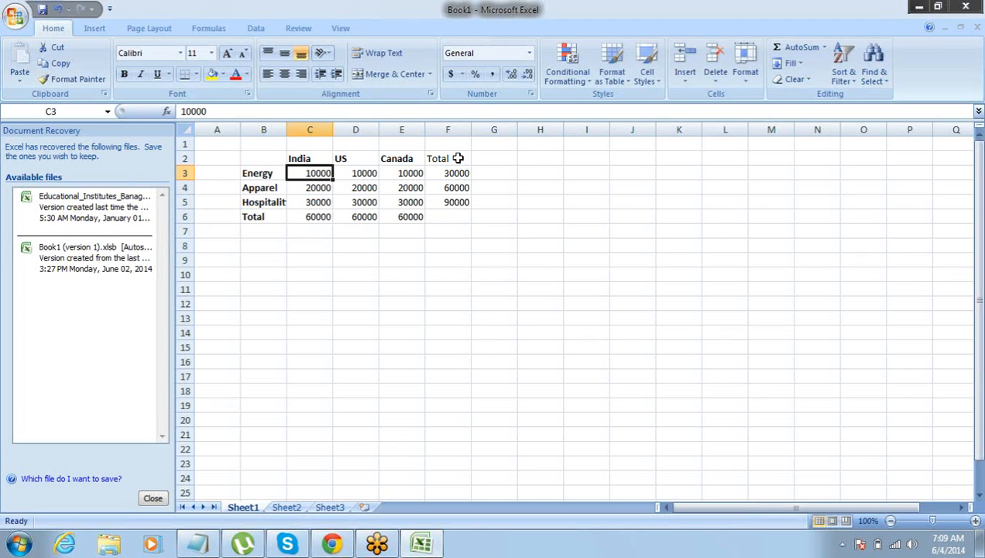
click(314, 157)
click(311, 172)
click(248, 184)
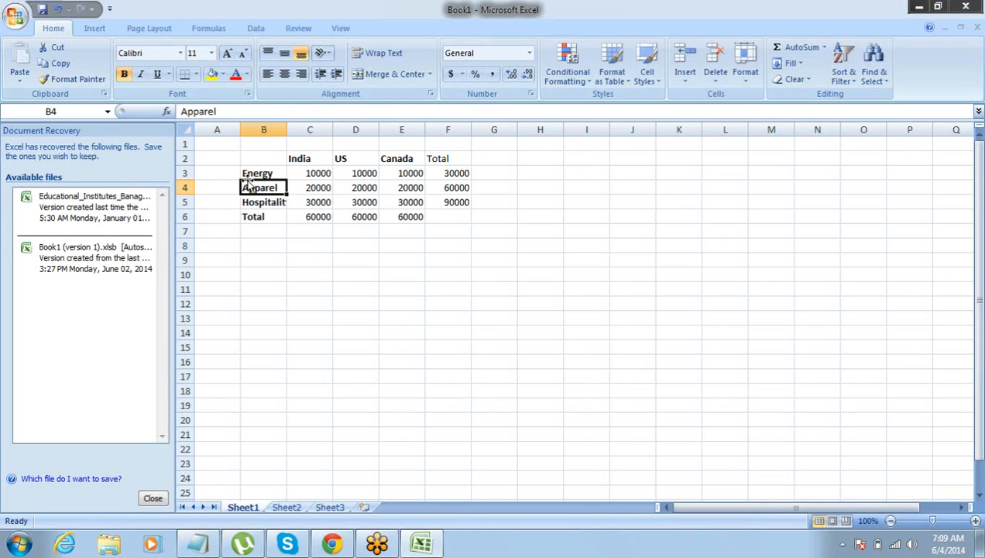
click(277, 172)
click(310, 172)
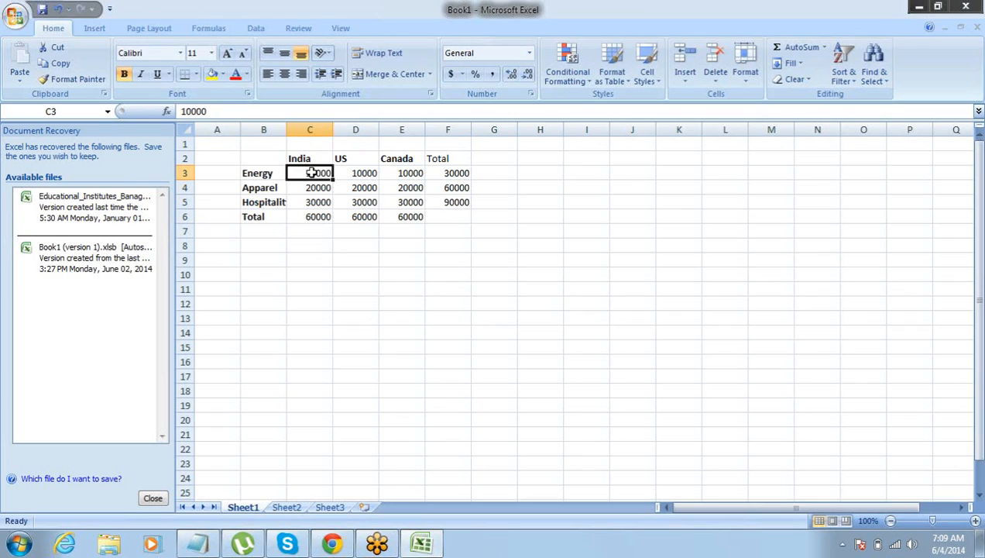
click(358, 174)
click(411, 174)
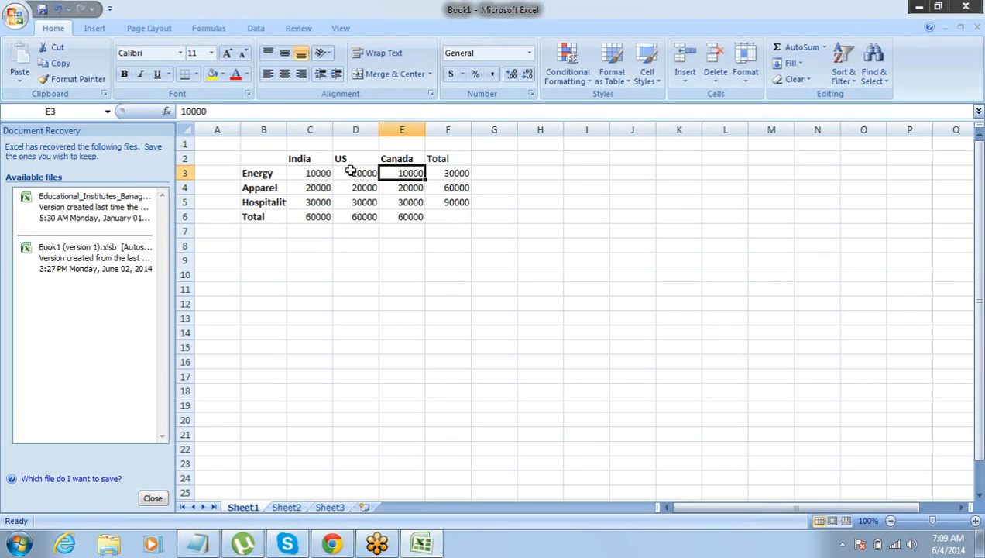
click(300, 158)
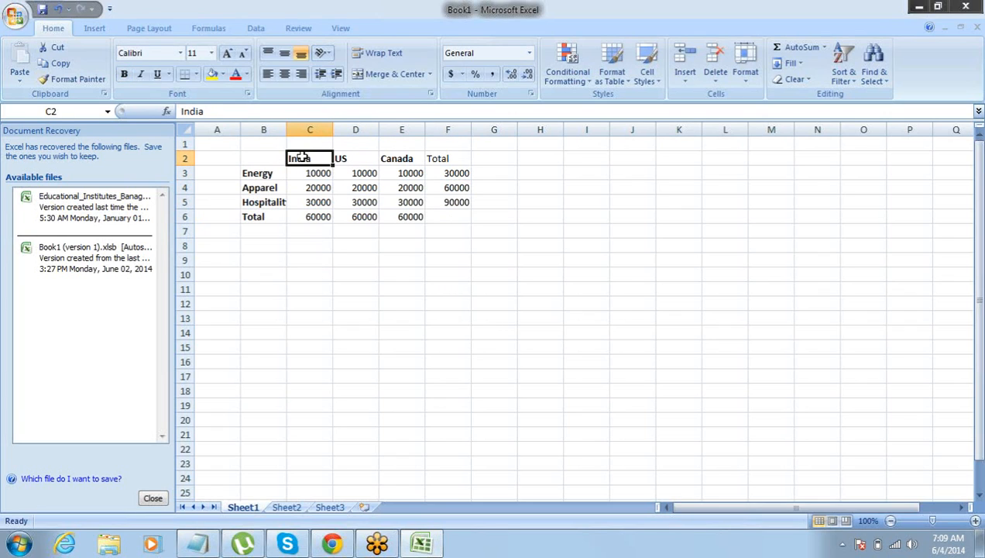
click(295, 219)
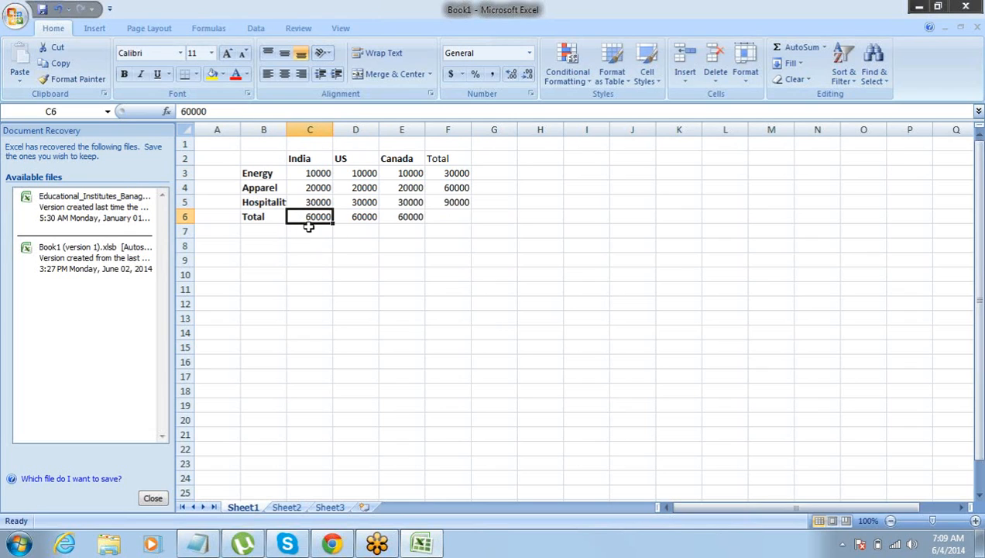
click(253, 187)
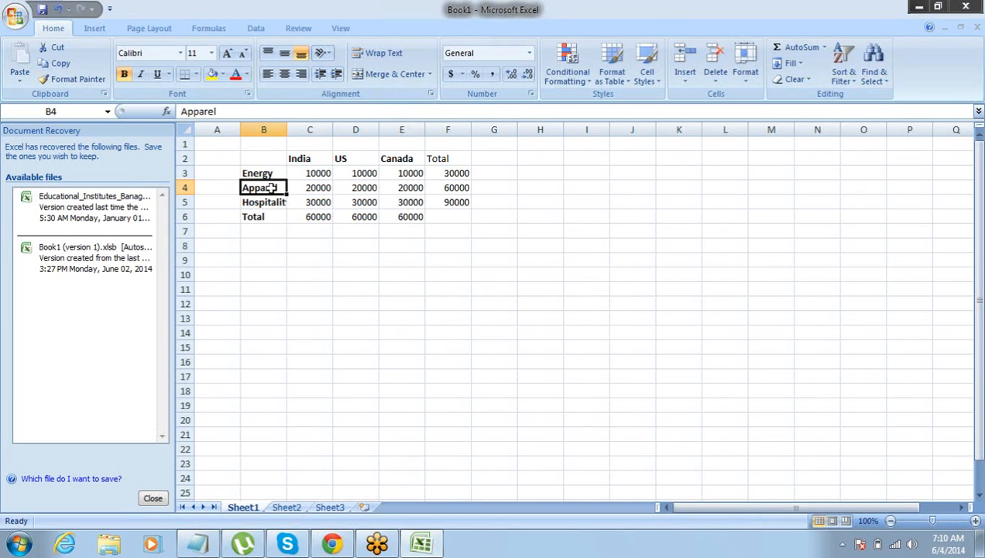
Switch to the Salesforce report in Chrome, change it to Matrix format and group its columns by Type.
key(alt+Tab)
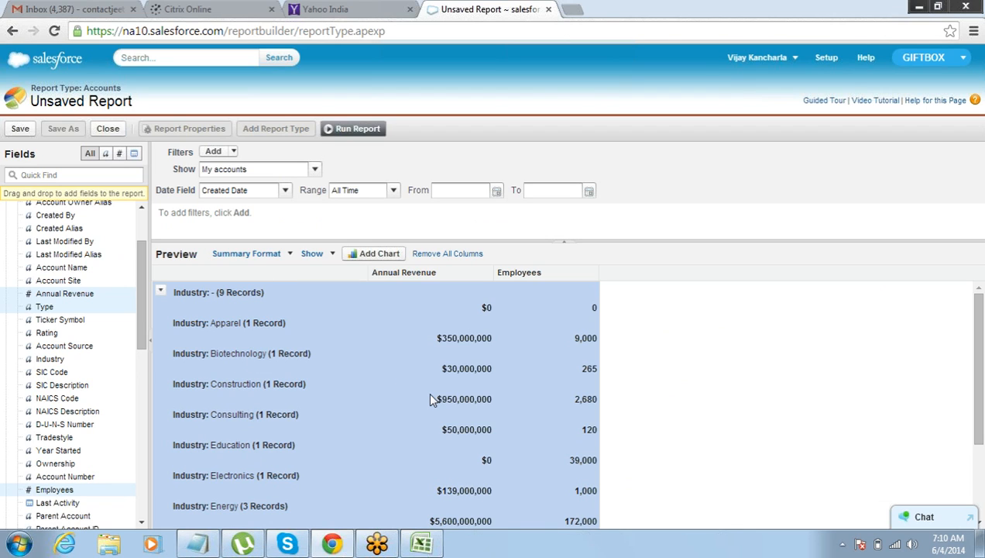
click(292, 263)
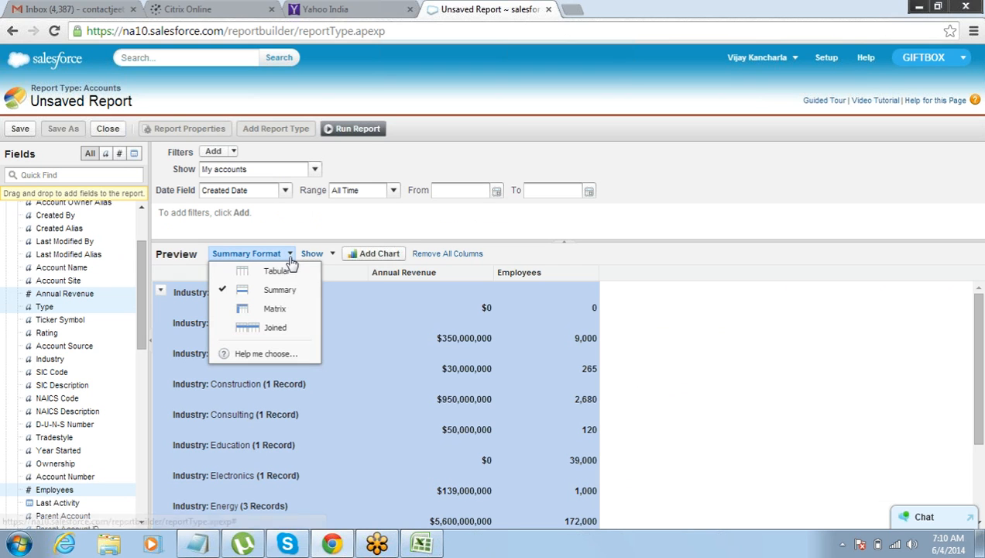
click(280, 310)
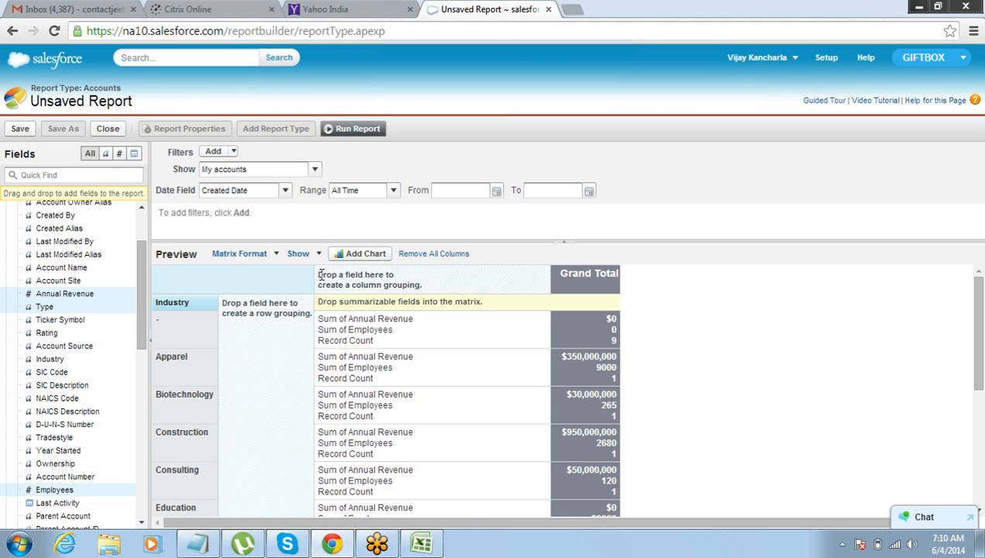
drag(318, 302, 416, 300)
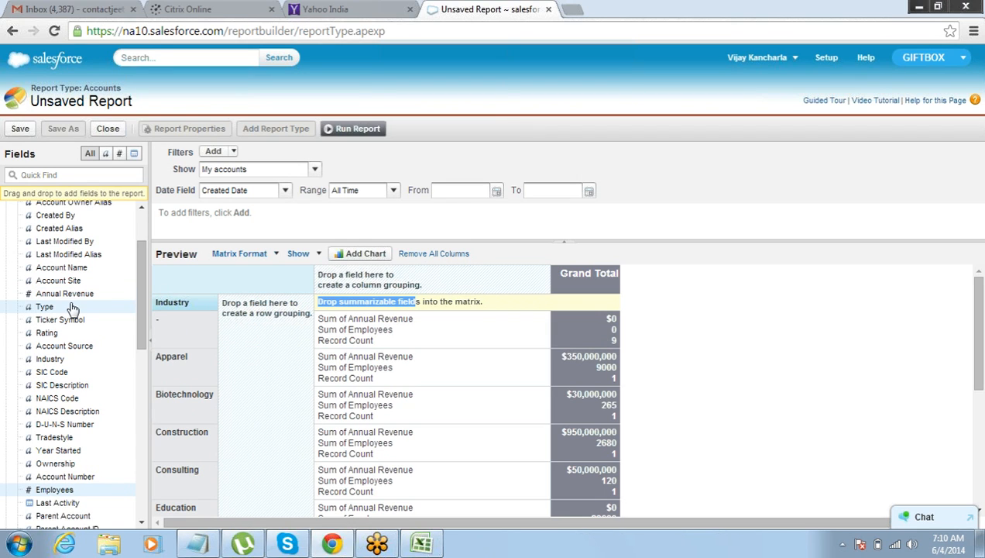
drag(72, 308, 344, 272)
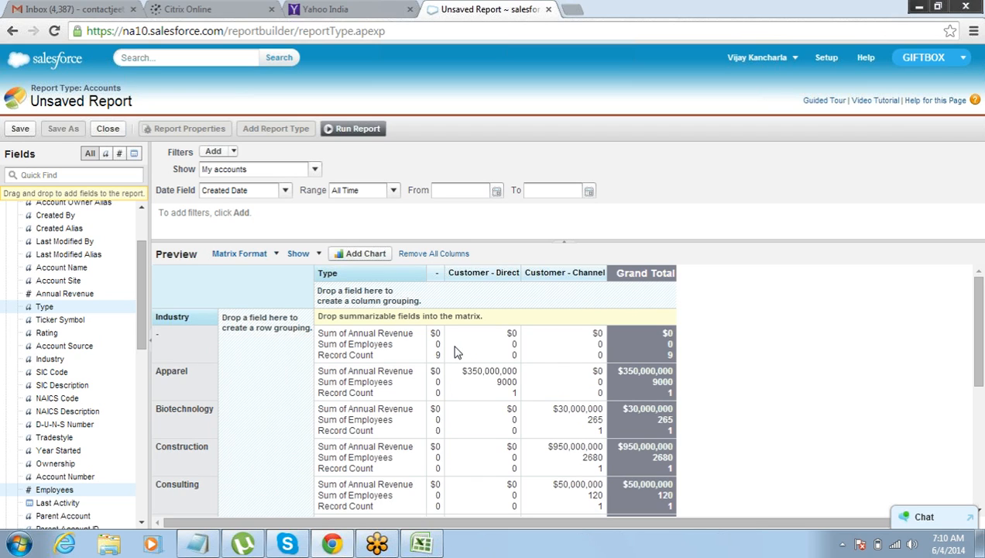
Hide the drop zones and the record count in the matrix report preview.
click(317, 255)
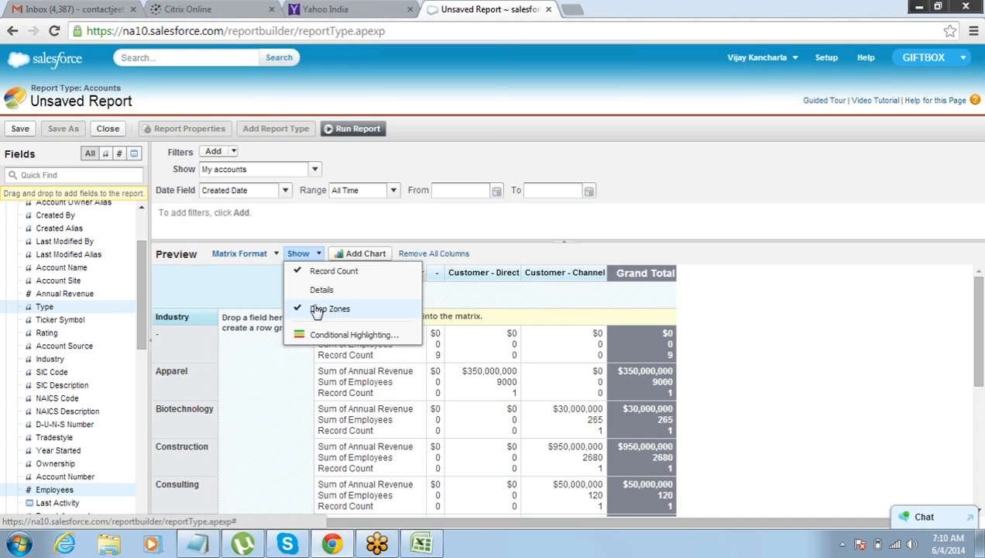
click(317, 309)
click(321, 258)
click(317, 269)
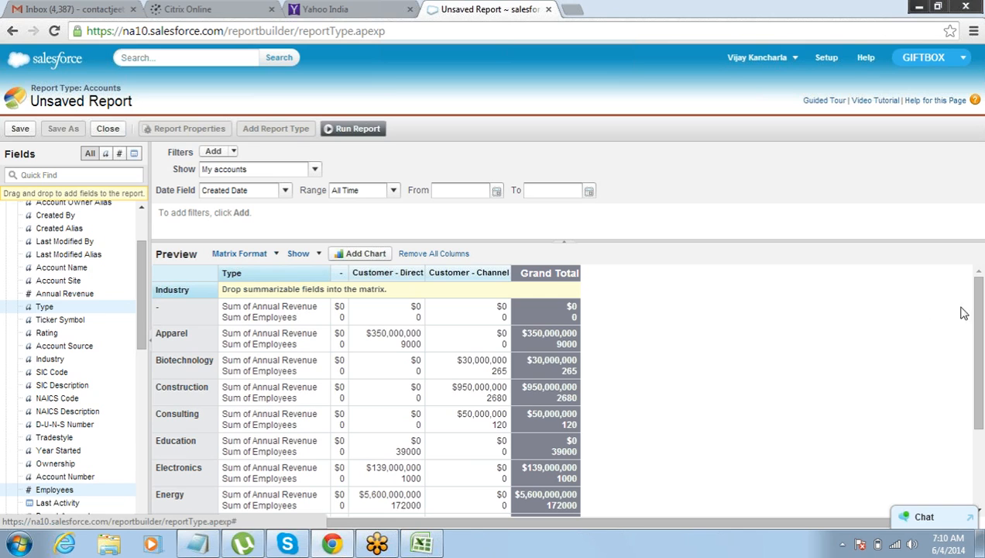
Examine the Apparel row against the Customer - Direct column in the matrix report preview.
mouse_move(974, 310)
mouse_down()
mouse_move(981, 329)
mouse_move(979, 309)
mouse_up()
drag(166, 333, 189, 333)
drag(362, 272, 416, 278)
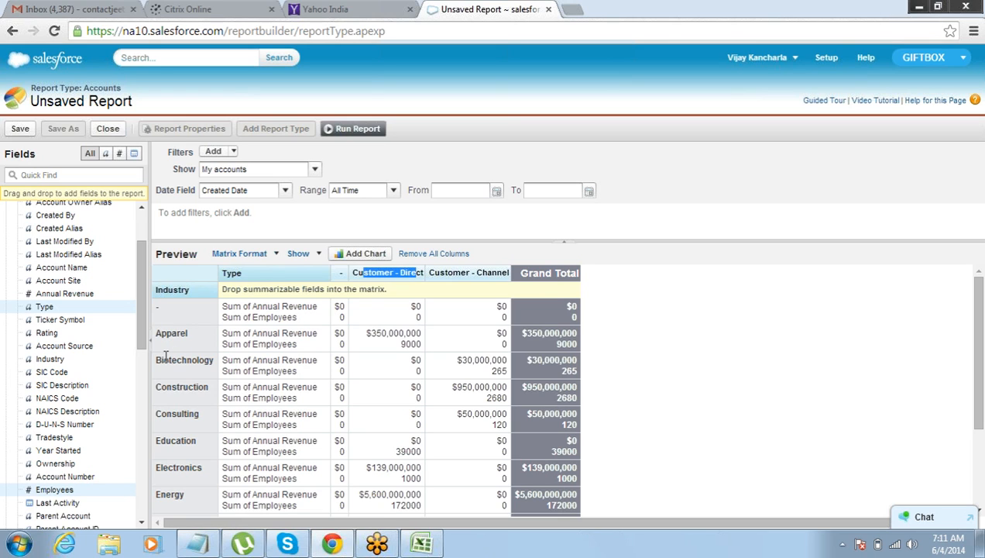
Examine the Biotechnology row against the Customer - Direct, Customer - Channel and Grand Total columns in the matrix preview.
drag(160, 360, 175, 357)
mouse_move(409, 361)
mouse_down()
mouse_move(423, 364)
mouse_move(415, 371)
mouse_up()
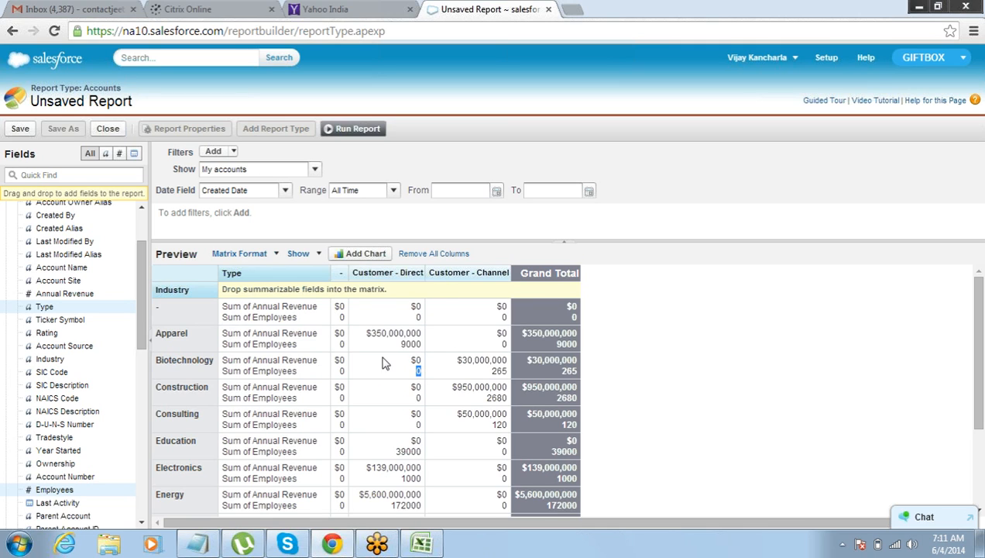
drag(456, 360, 510, 372)
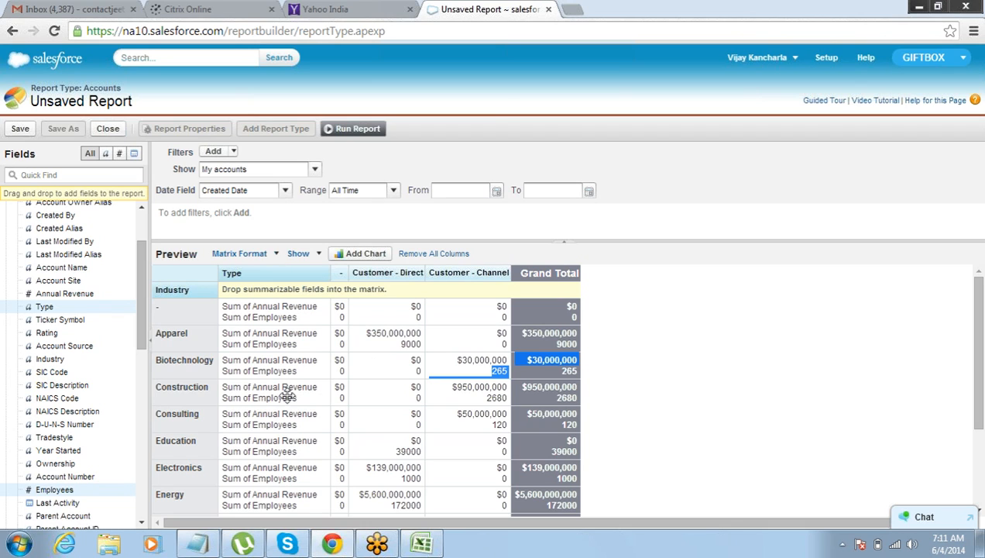
Change the report to Summary format and check which display options that format offers.
click(283, 254)
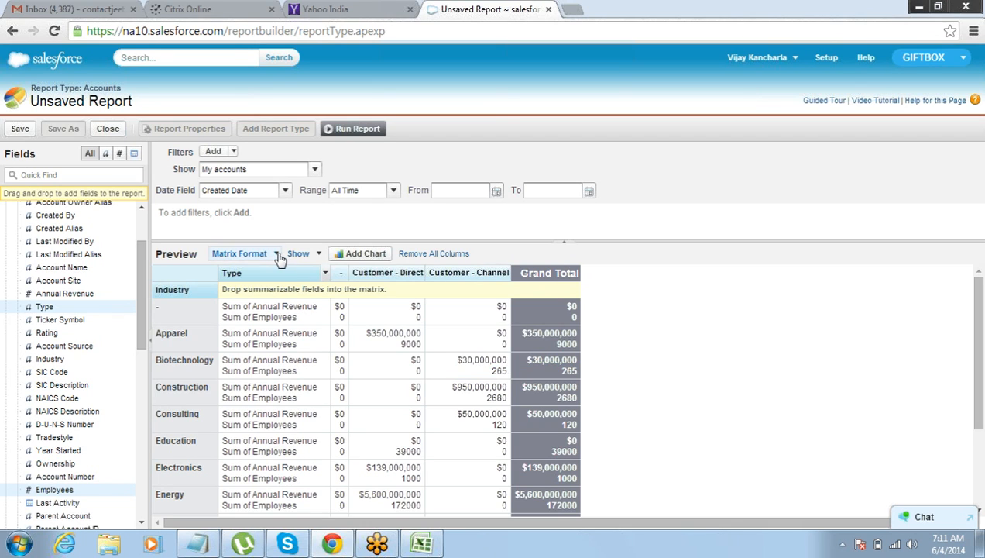
click(277, 256)
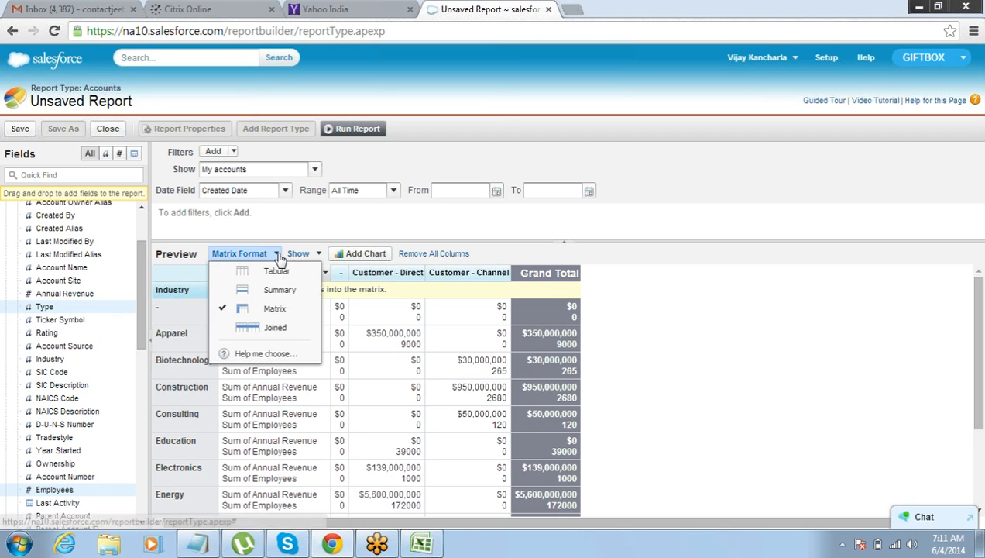
click(272, 292)
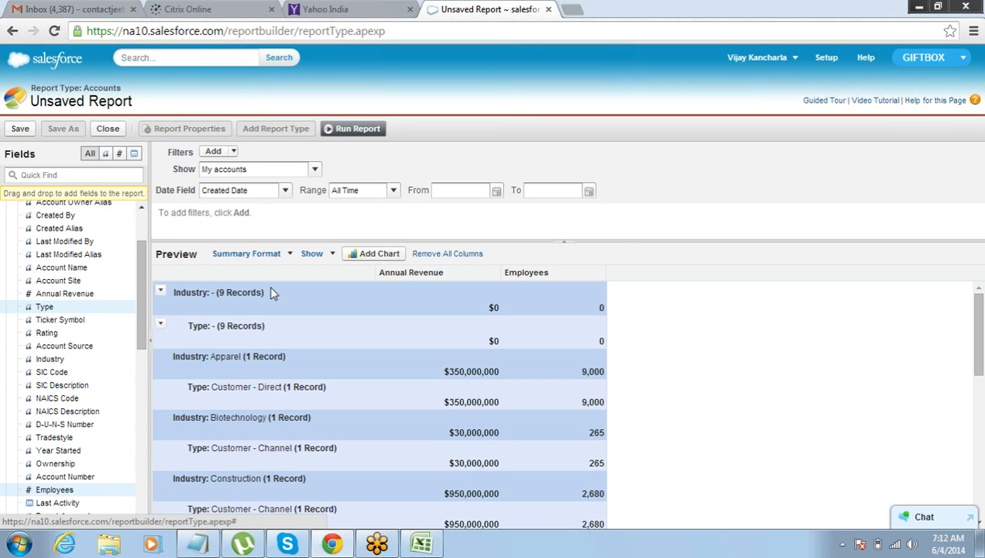
click(332, 254)
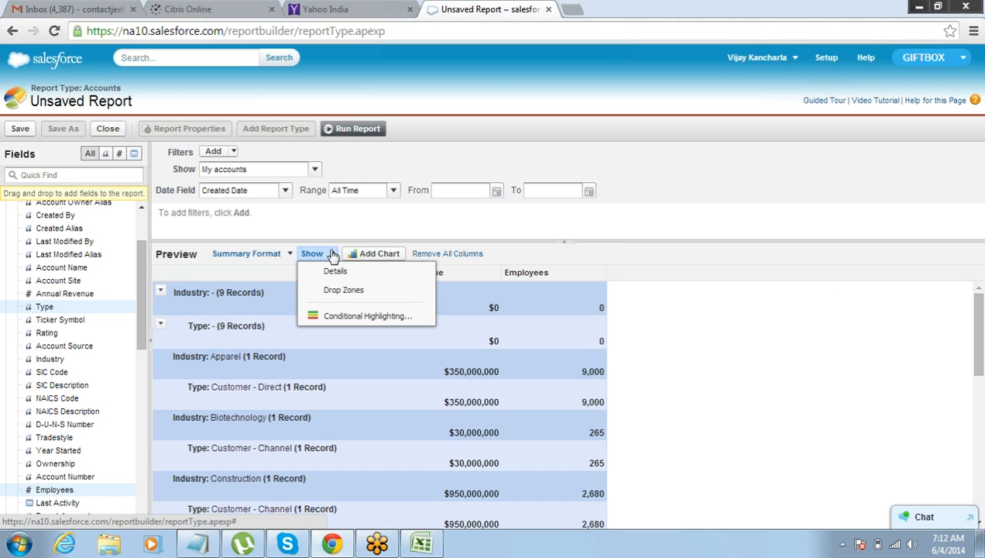
Return the report to Matrix format and show the drop zones in the preview.
click(280, 254)
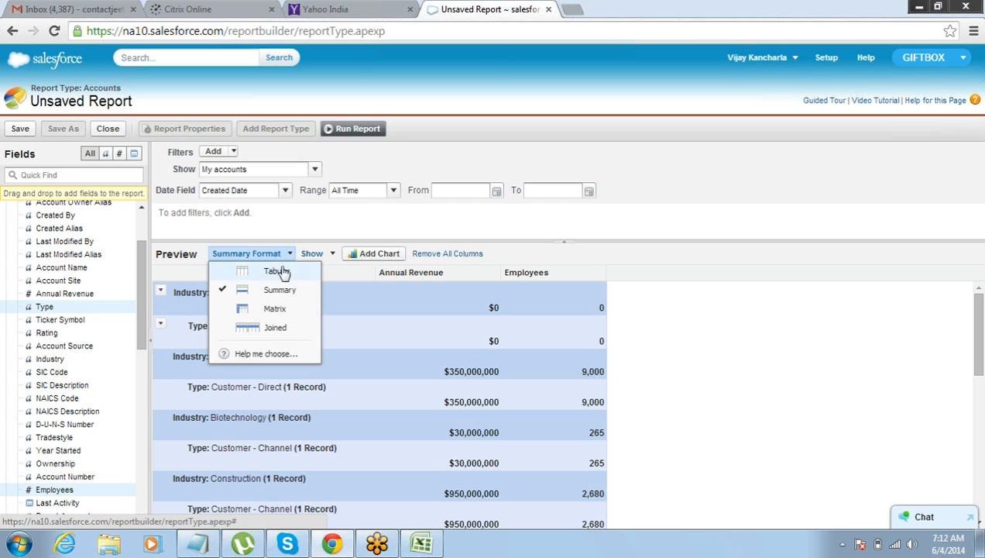
click(268, 306)
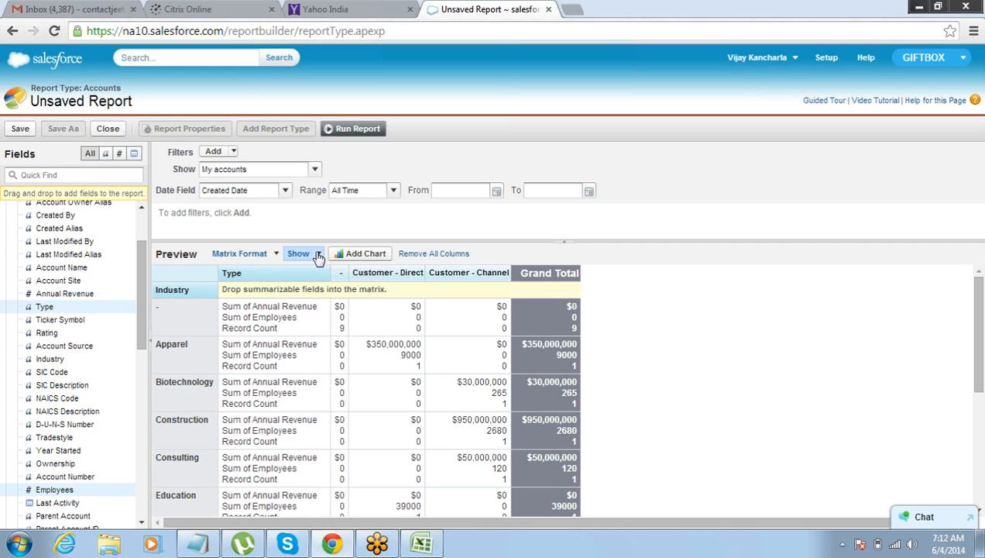
click(316, 257)
click(314, 309)
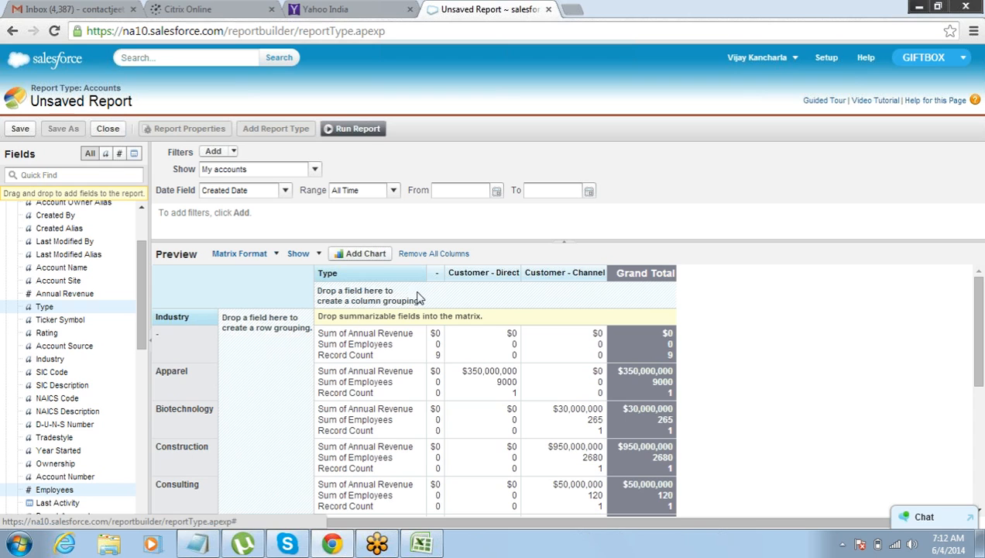
Remove the Type column grouping from the matrix and add Type back as the column grouping.
drag(373, 273, 82, 276)
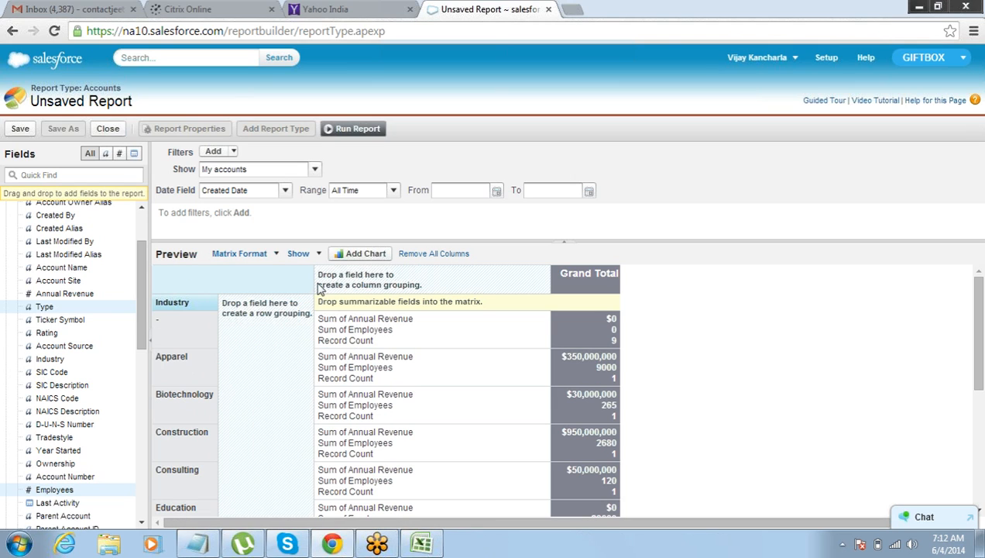
drag(318, 301, 430, 302)
click(435, 291)
drag(317, 301, 387, 300)
click(407, 286)
drag(47, 307, 344, 285)
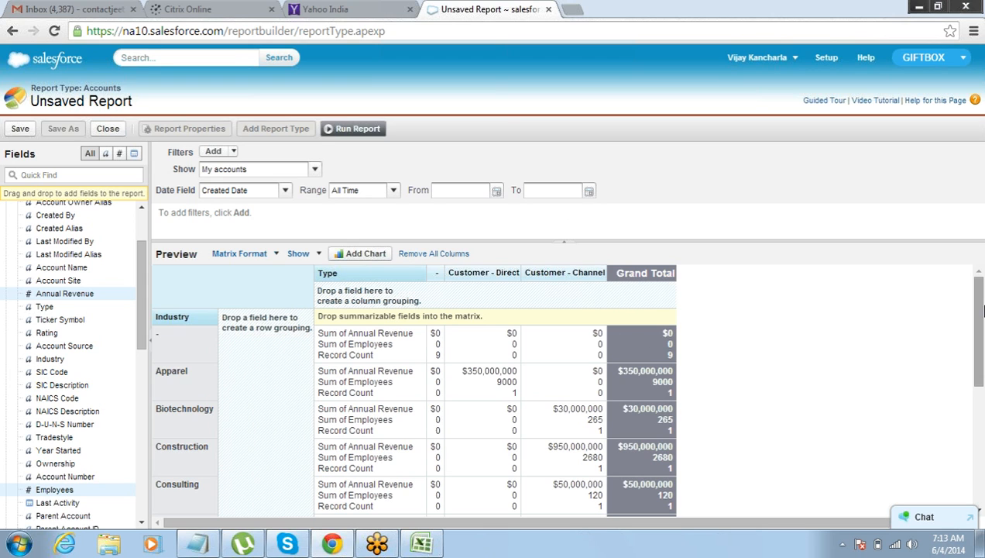
Examine the matrix preview down to its Grand Total row and return to the first industry rows.
drag(981, 309, 984, 443)
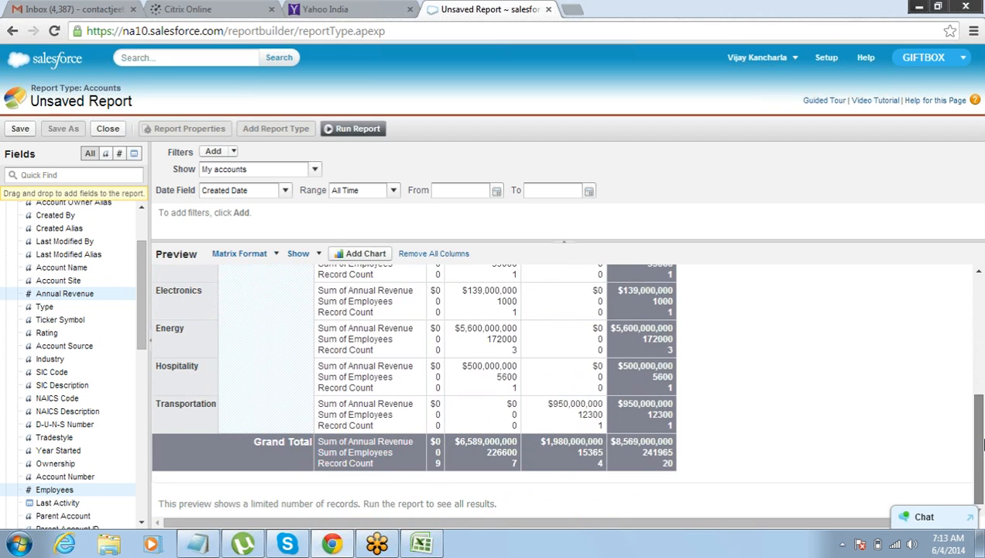
drag(984, 443, 981, 279)
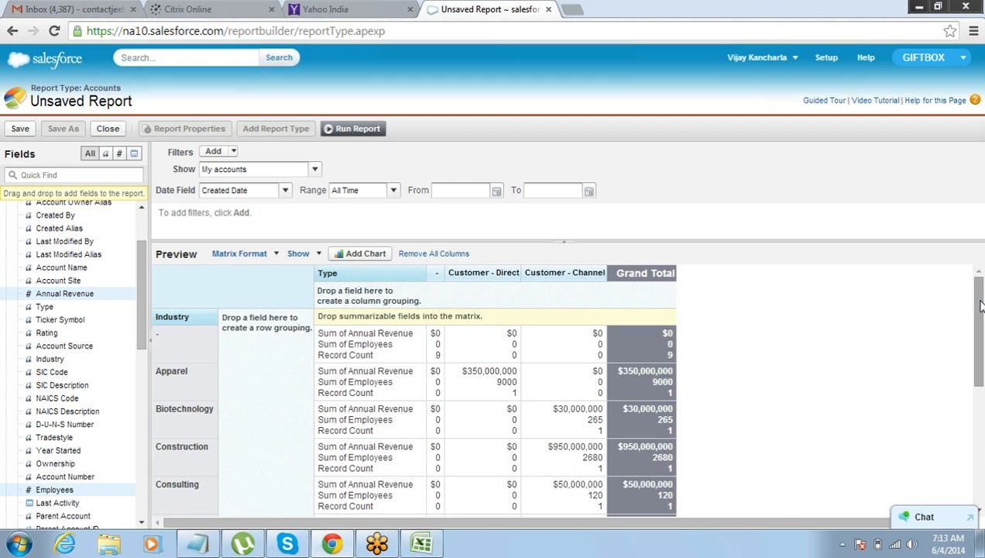
drag(981, 306, 984, 269)
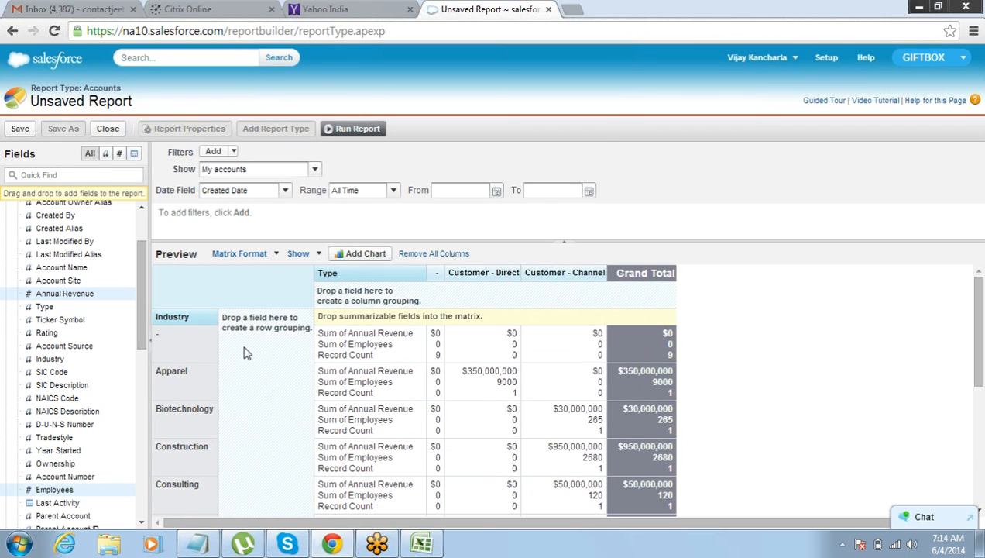
Review the matrix display options and hide the drop zones in the preview.
click(318, 254)
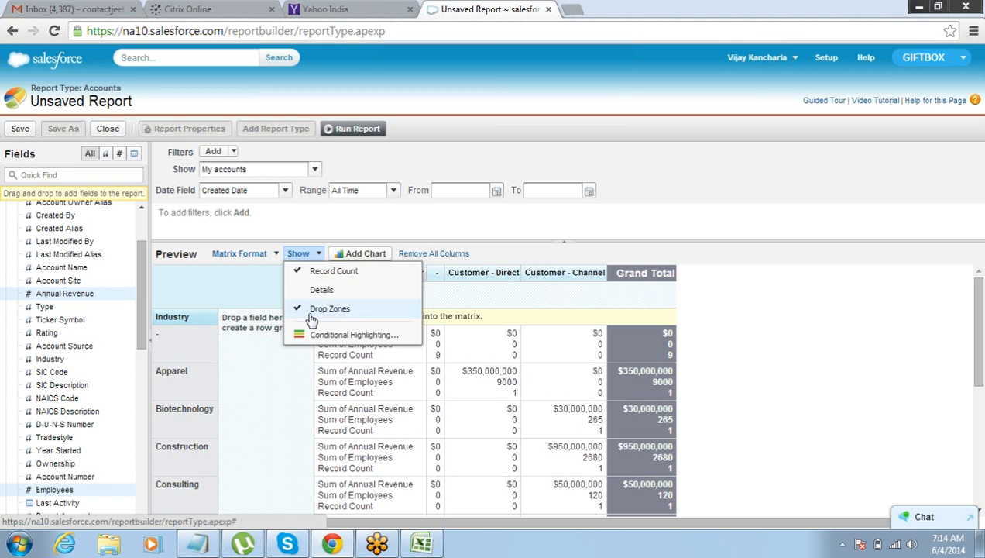
click(265, 371)
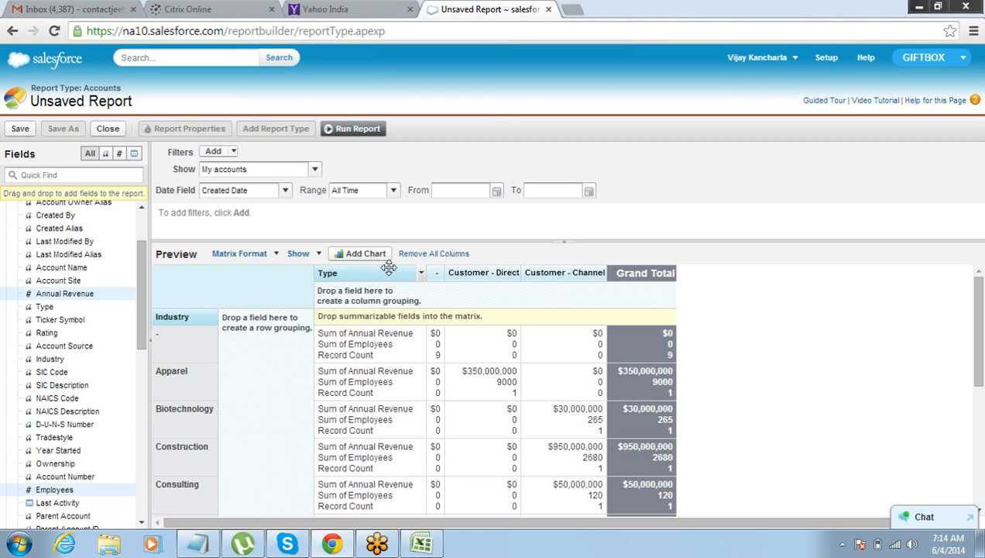
click(318, 256)
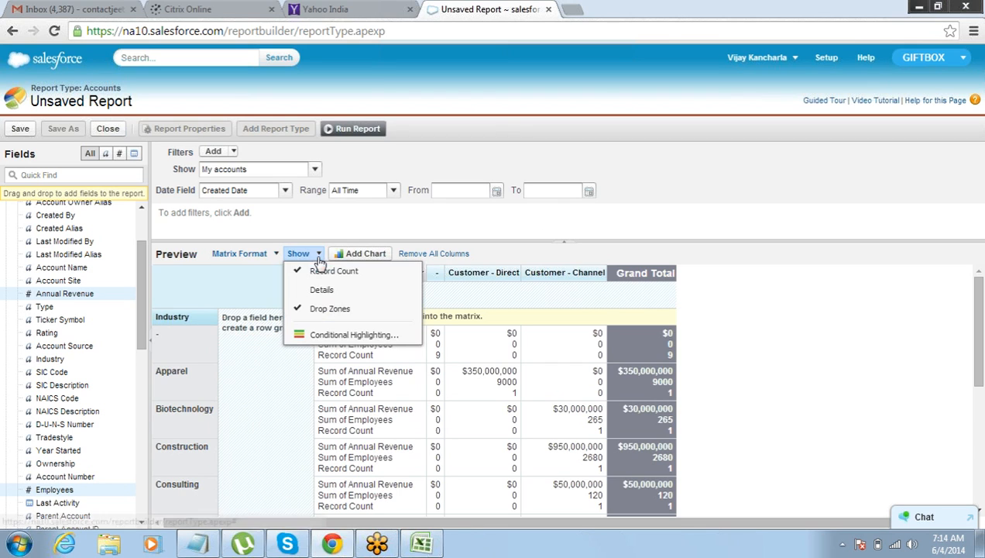
click(310, 311)
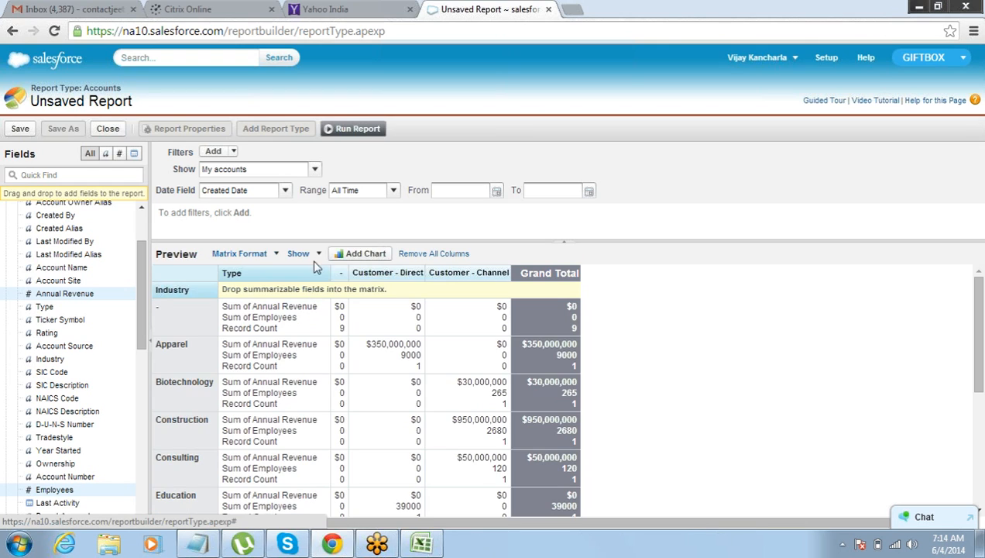
Check the Record Count line of the blank industry row and hide the record count in the matrix preview.
click(319, 258)
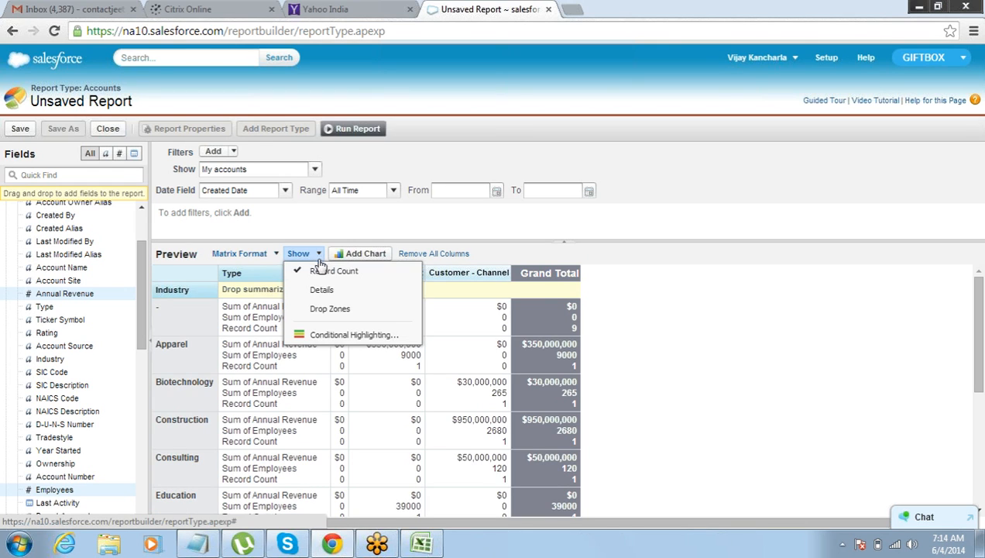
click(264, 307)
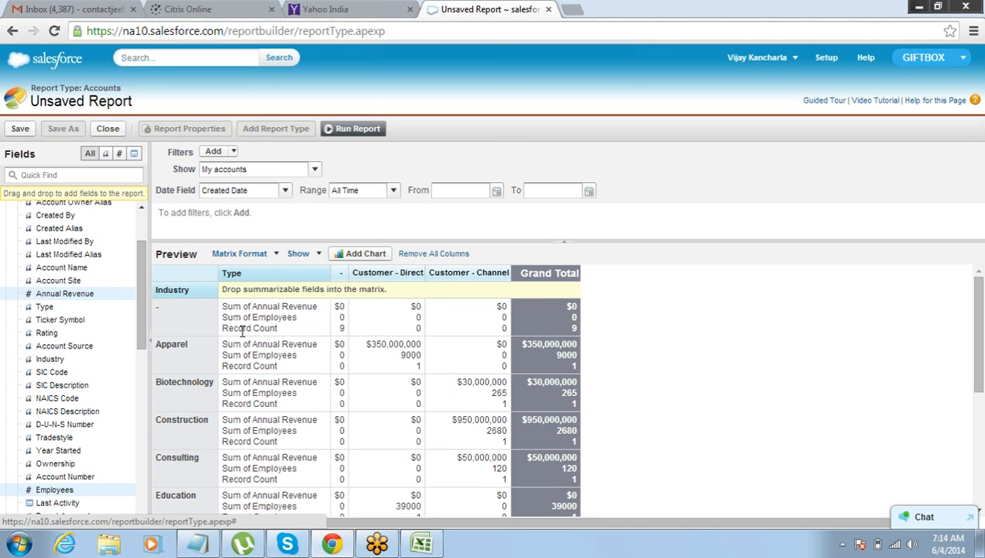
triple_click(242, 329)
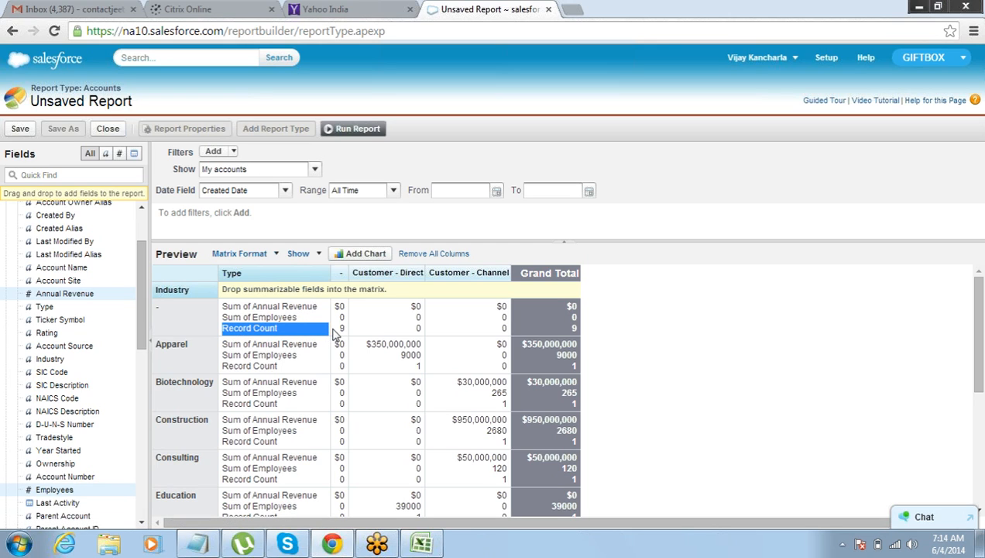
click(339, 332)
mouse_move(340, 331)
mouse_down()
mouse_move(353, 318)
mouse_move(347, 328)
mouse_up()
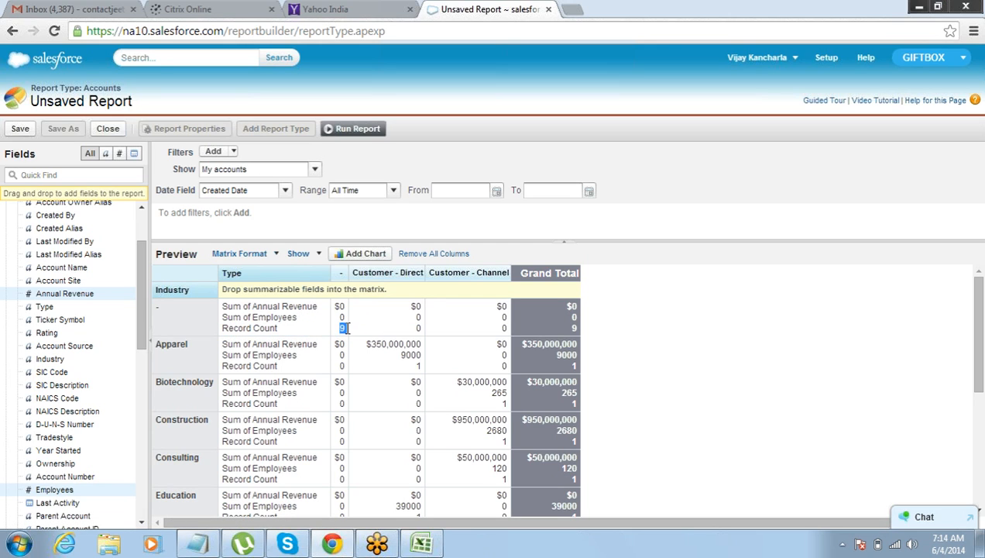
click(321, 254)
click(318, 271)
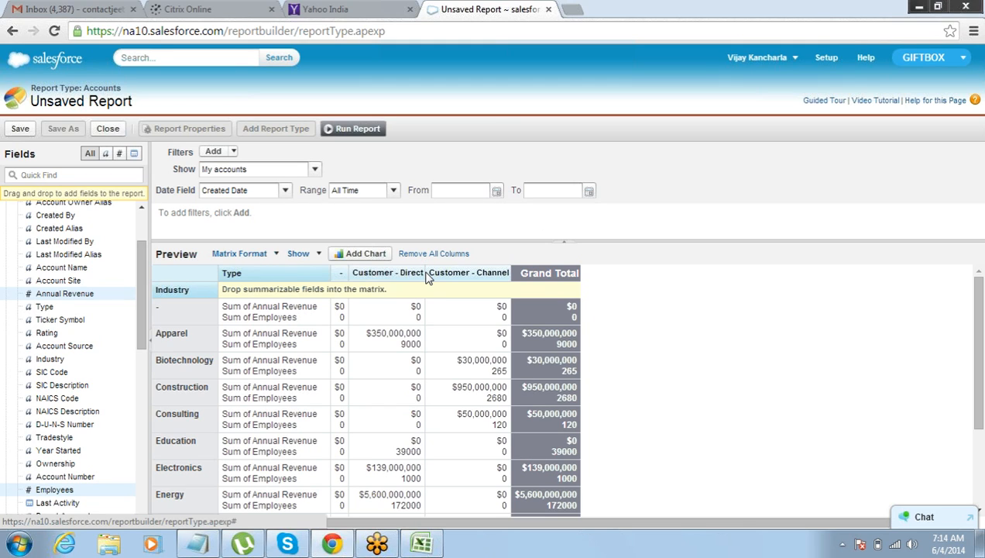
mouse_move(977, 356)
mouse_down()
mouse_move(981, 450)
mouse_move(979, 352)
mouse_up()
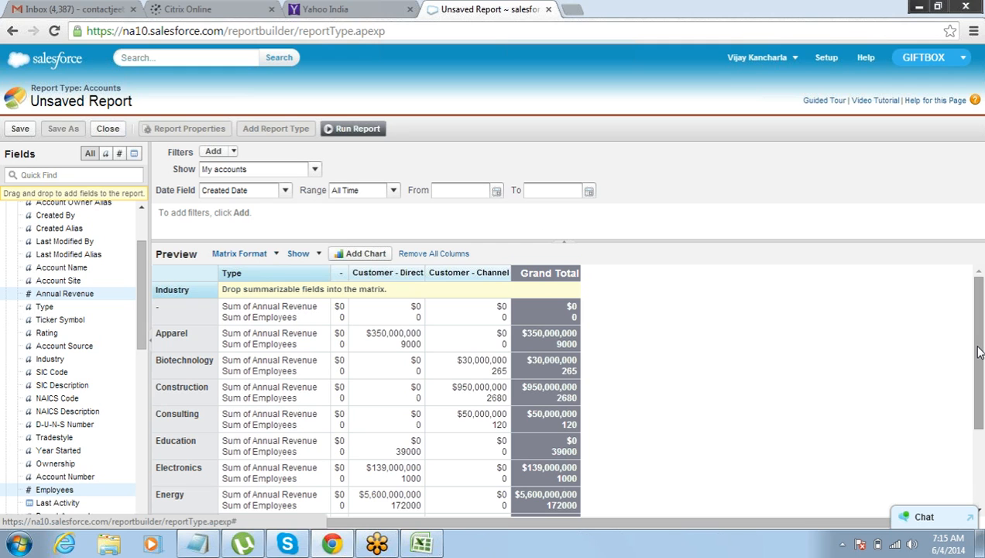
mouse_move(978, 345)
mouse_down()
mouse_move(982, 457)
mouse_move(978, 352)
mouse_up()
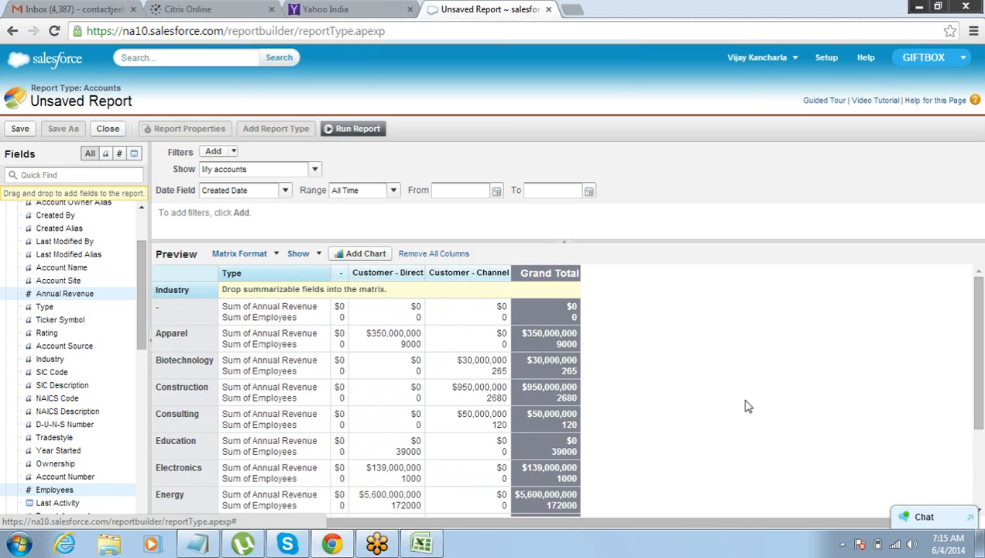